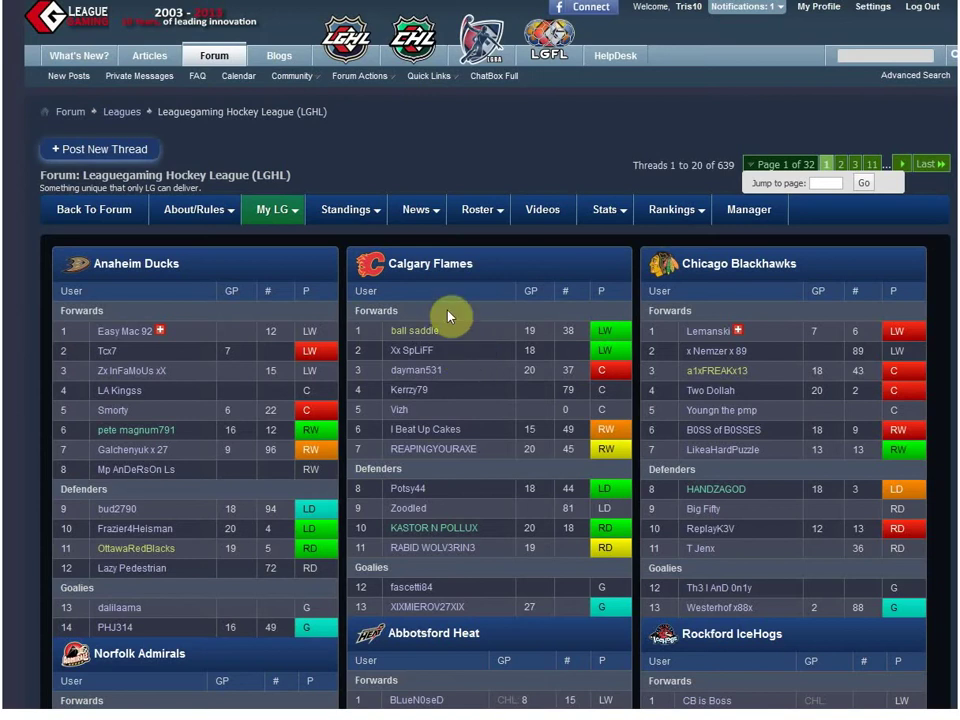
- Open the LGHL Action Centre and create a new request action
mouse_move(425, 215)
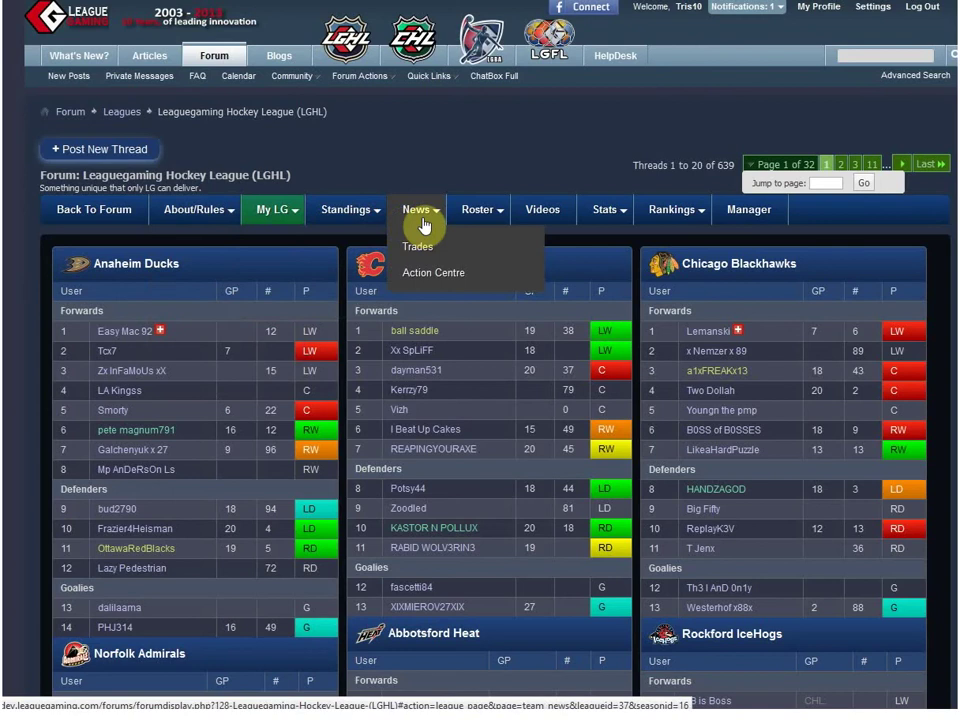
left_click(433, 275)
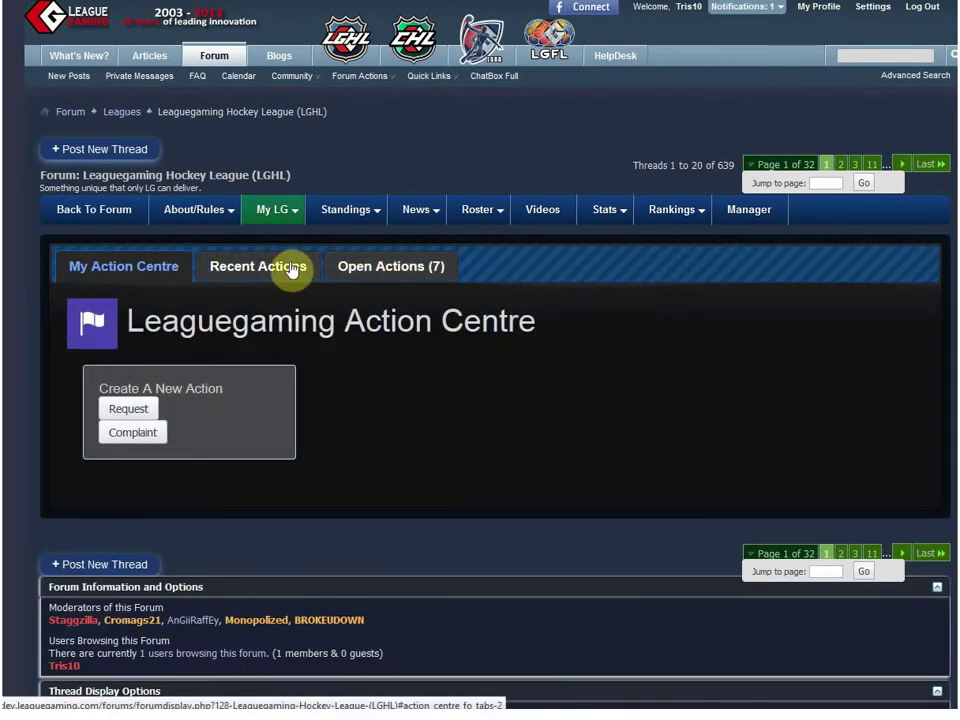
scroll(469, 379, "down", 1)
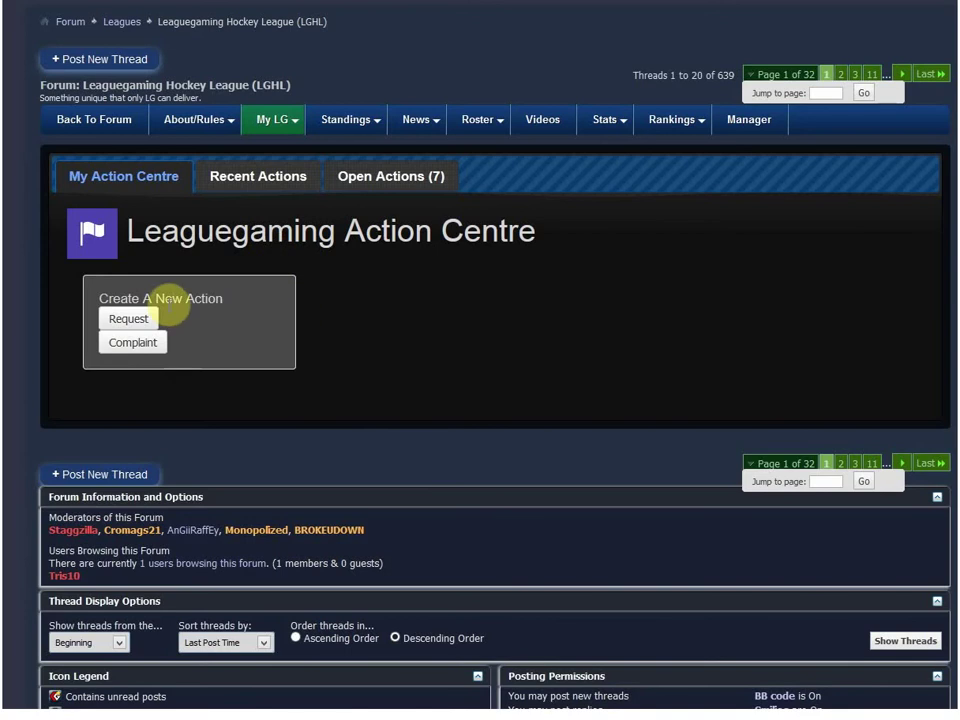
left_click(128, 320)
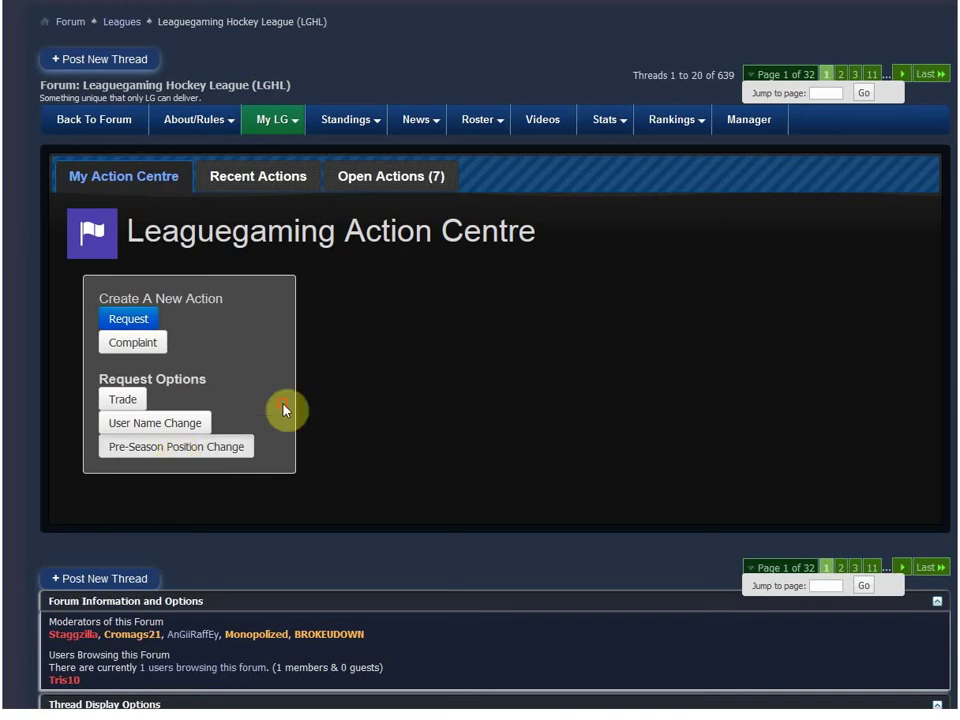
- Start a Pre-Season Position Change request and choose LGHL as its league
left_click(222, 452)
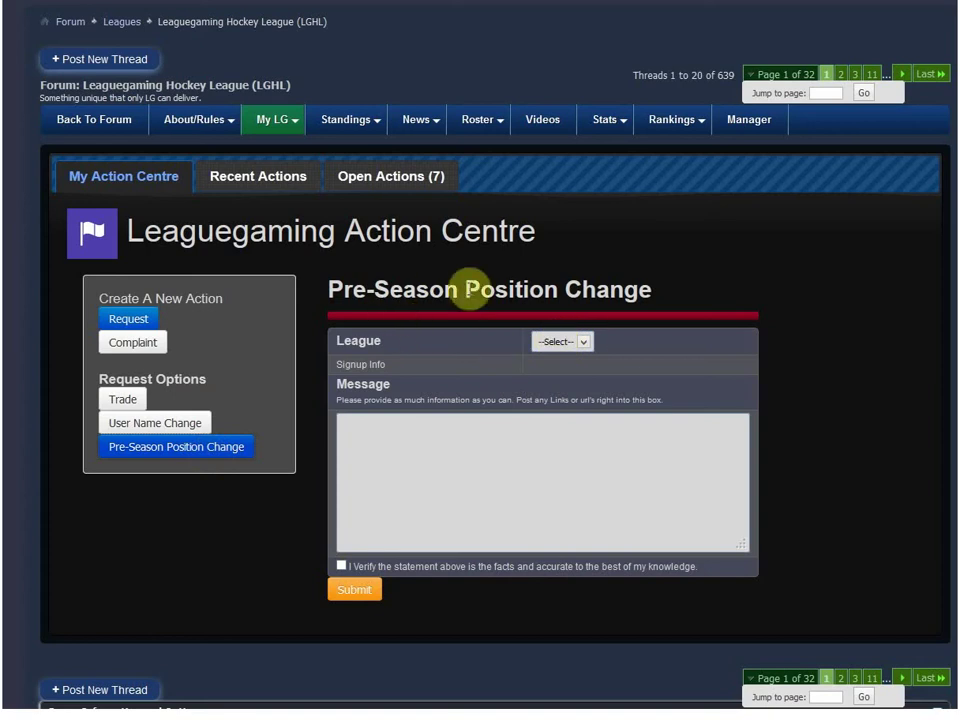
left_click(566, 344)
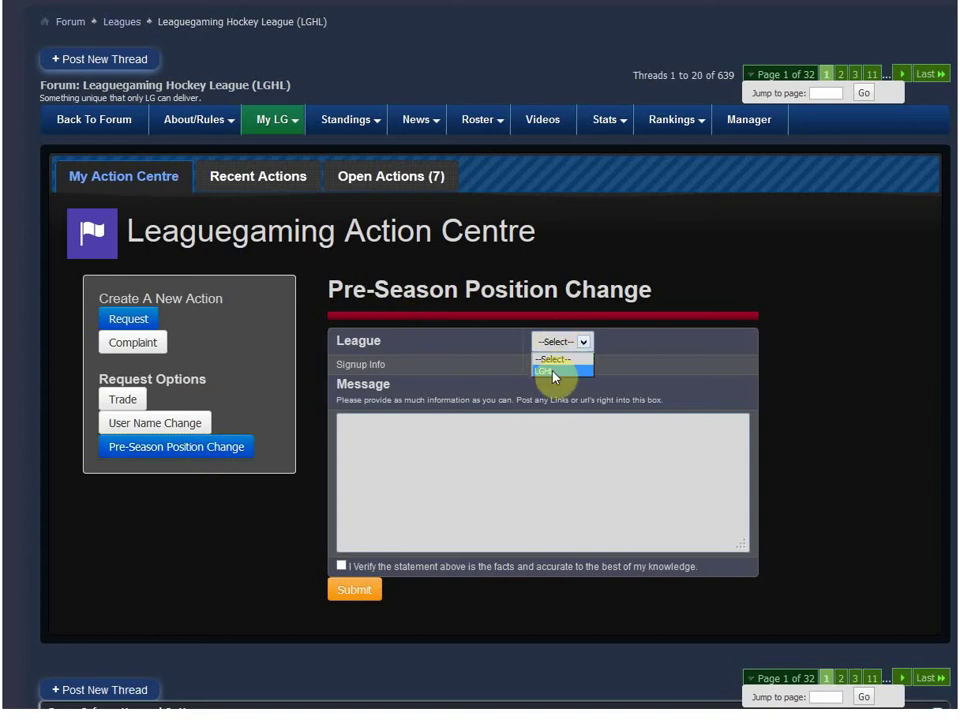
left_click(553, 371)
scroll(528, 343, "down", 3)
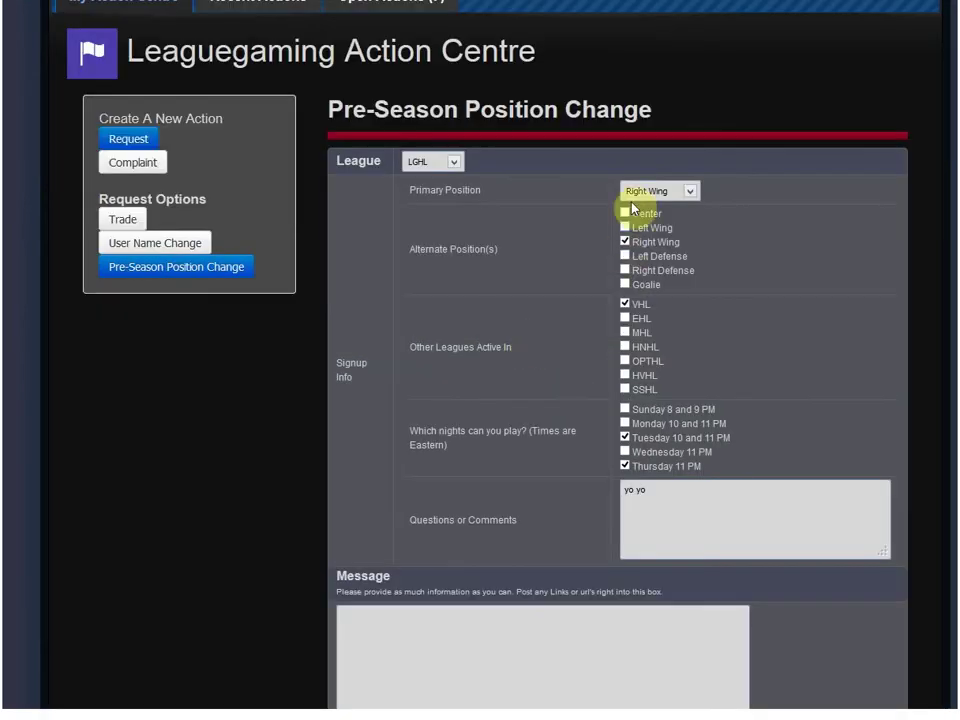
- Set the primary position in the position change request to Right Defense
left_click(668, 191)
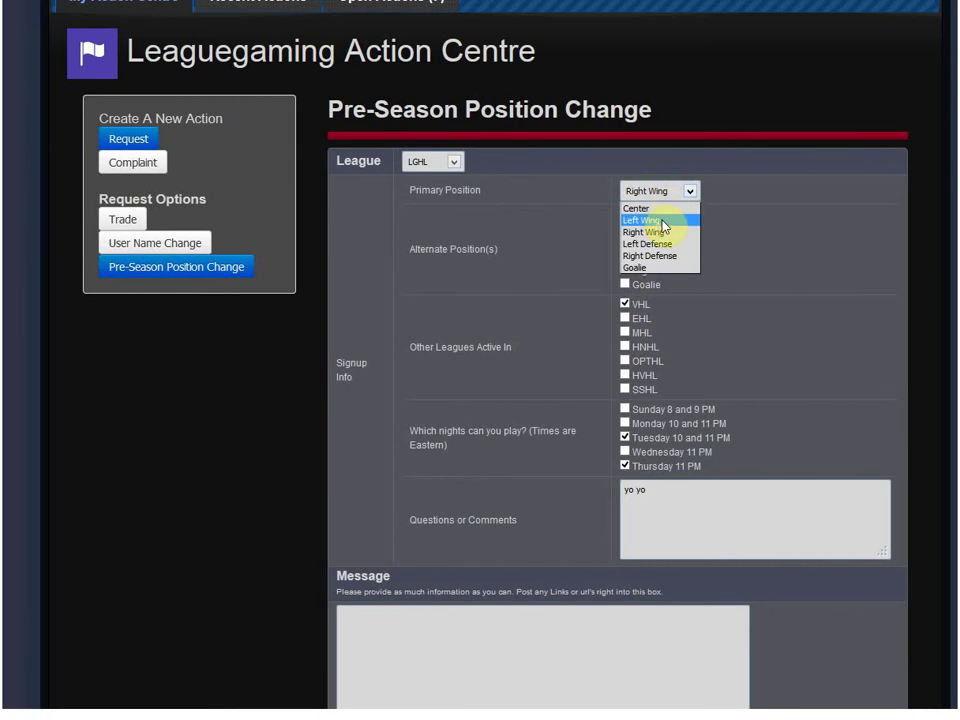
left_click(645, 208)
left_click(675, 195)
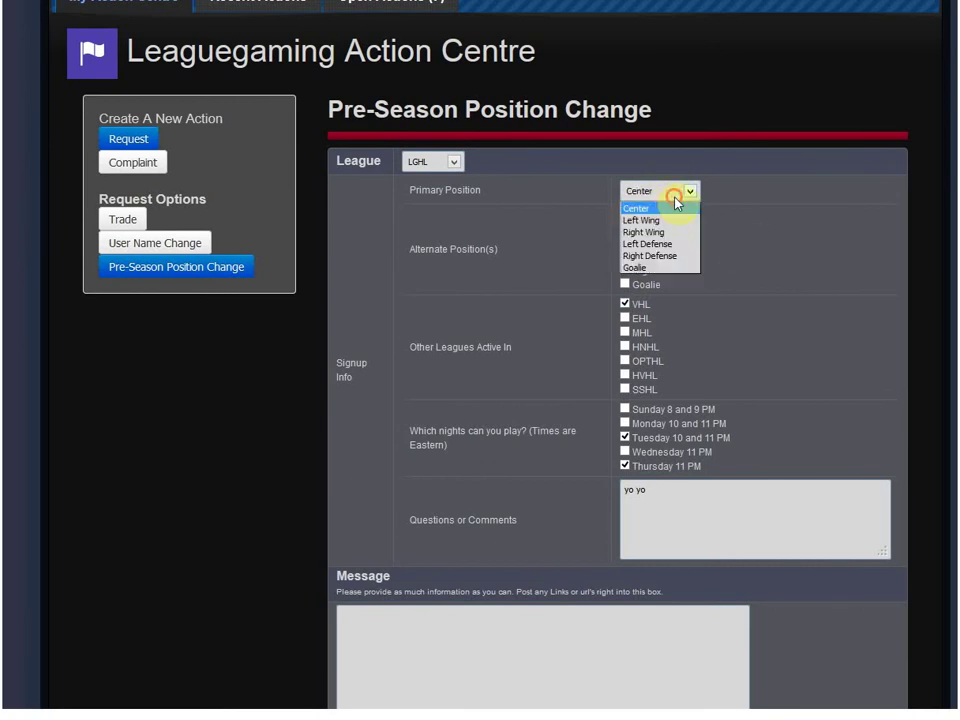
left_click(660, 256)
left_click(429, 677)
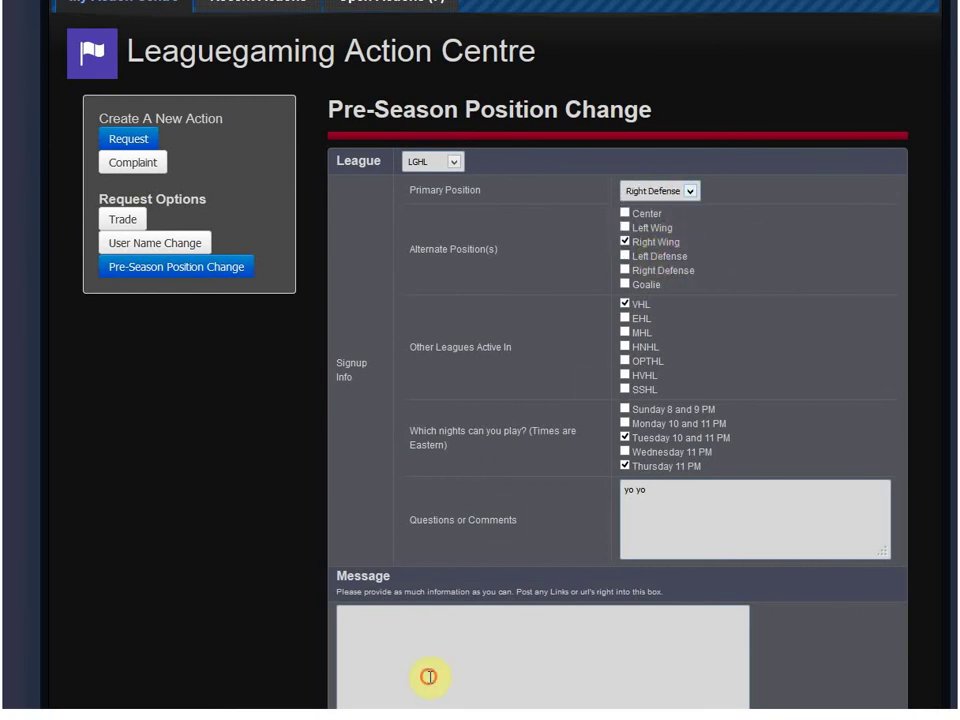
scroll(435, 658, "down", 3)
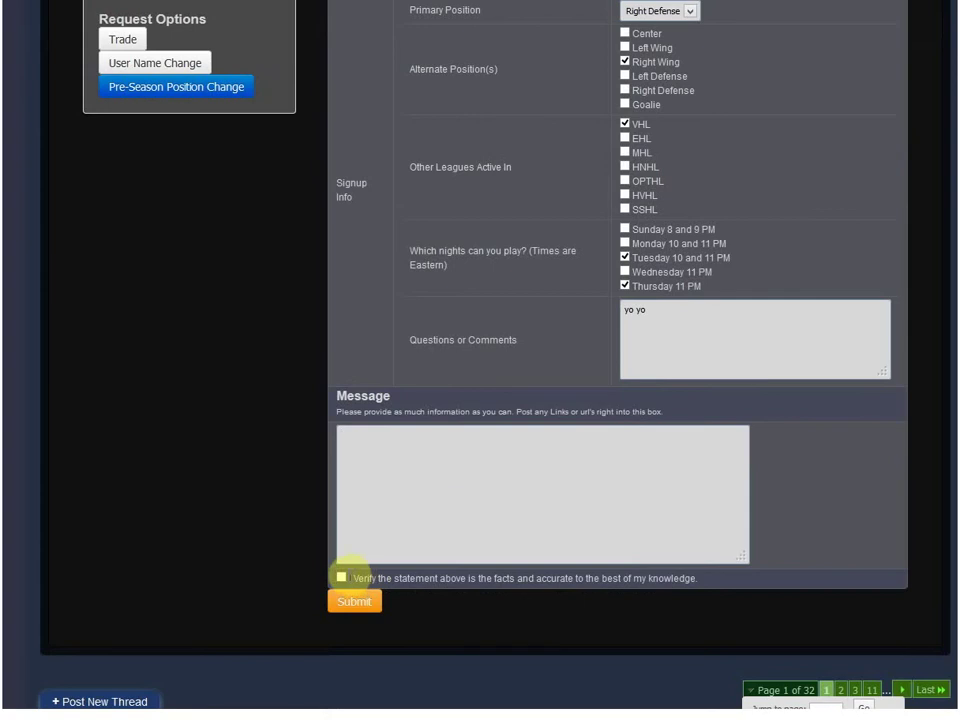
scroll(360, 617, "up", 4)
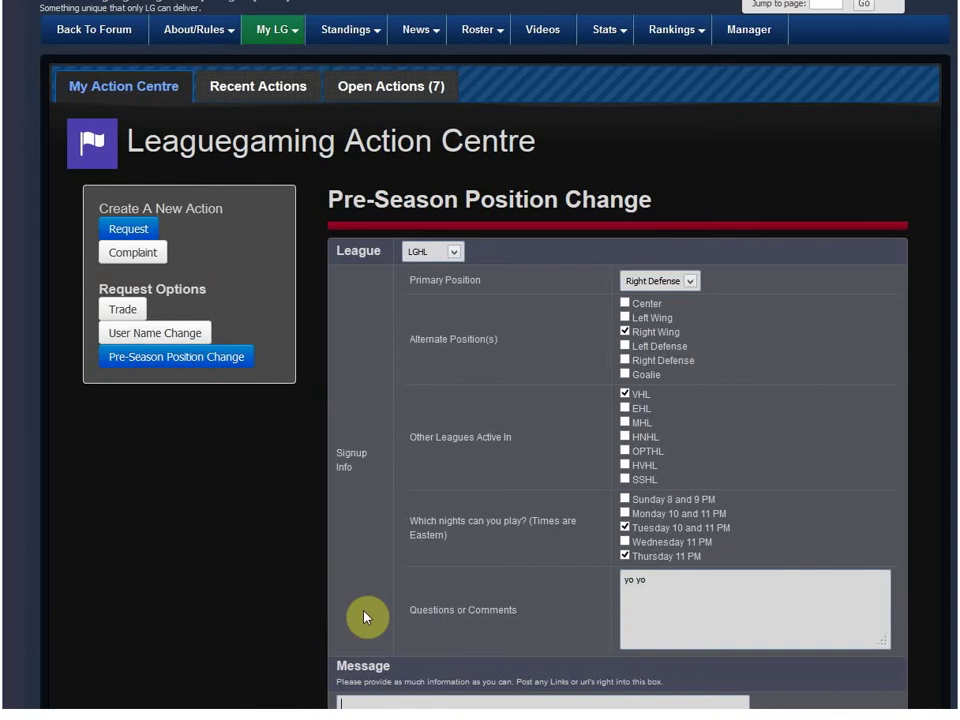
- Start a Trade request for the LGHL league with the message "i want a chance to play as a goalie"
left_click(123, 312)
left_click(640, 277)
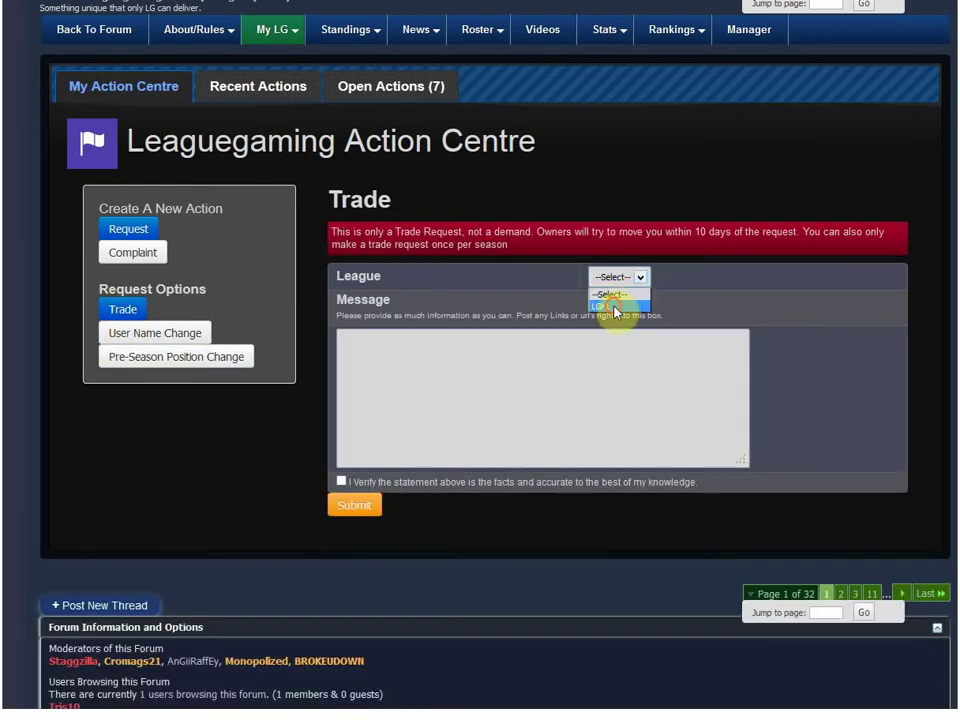
left_click(617, 305)
left_click(501, 394)
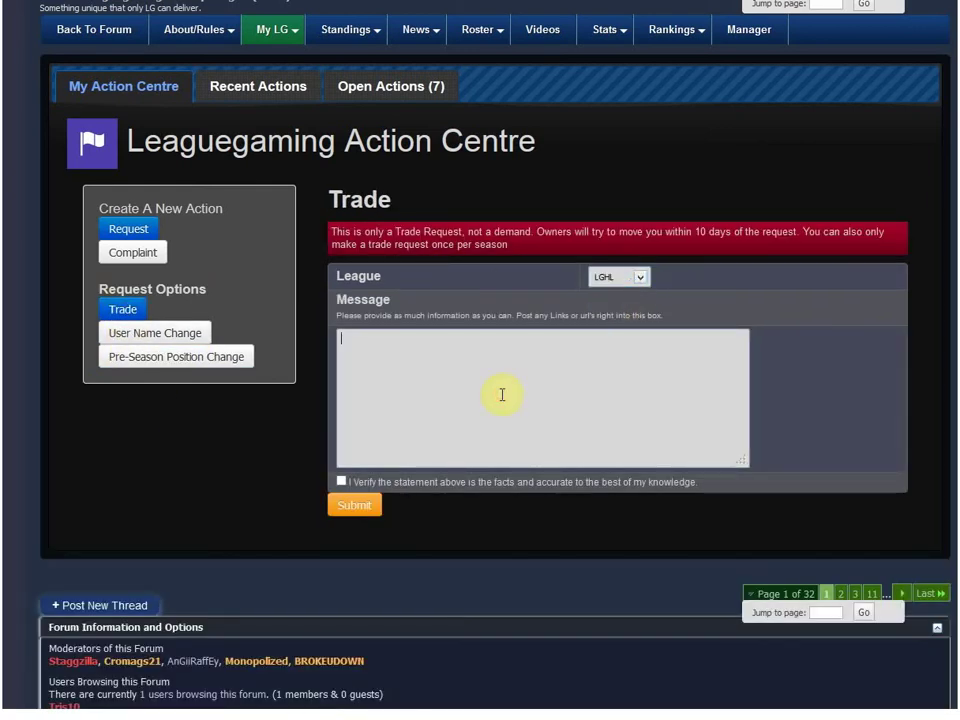
type("i want a chance to play as a goalie")
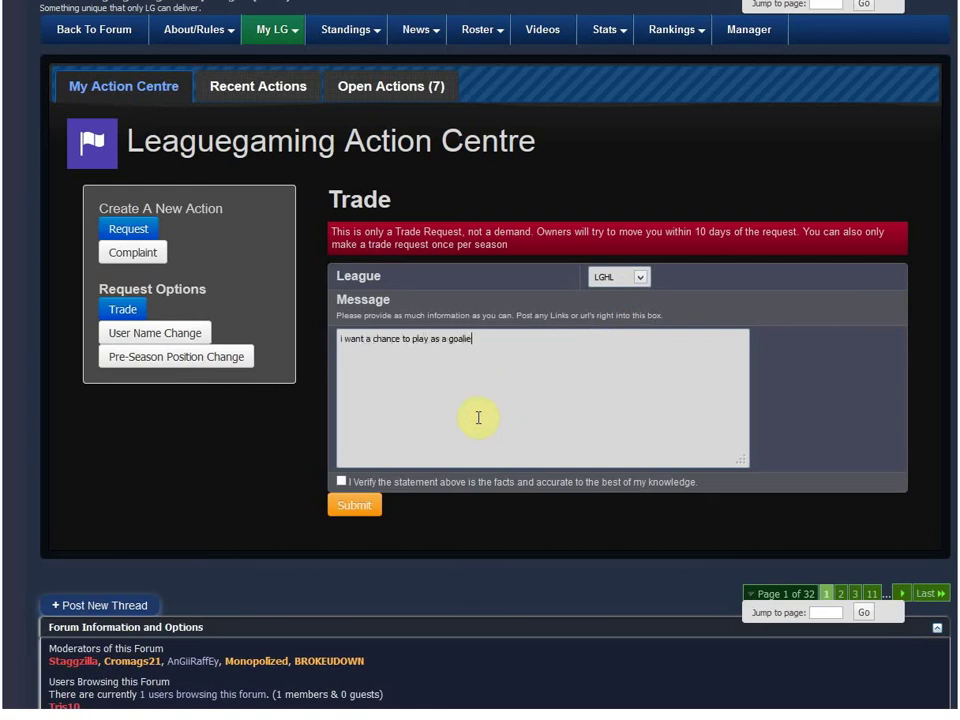
- Verify the trade request's statement as accurate and try to submit the request
left_click(341, 481)
left_click(365, 508)
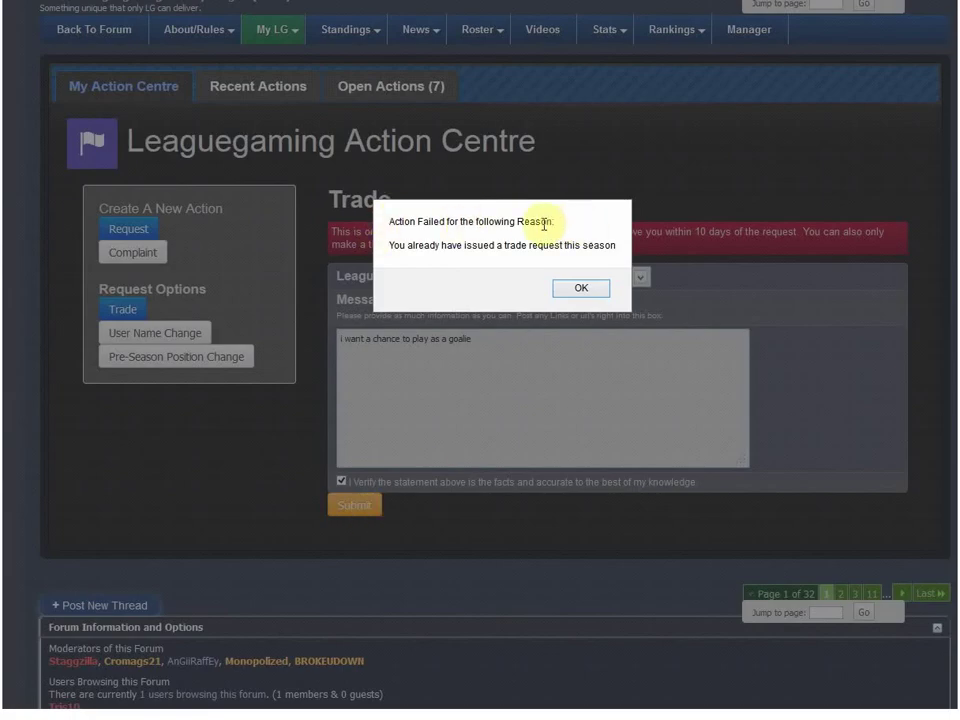
left_click(572, 292)
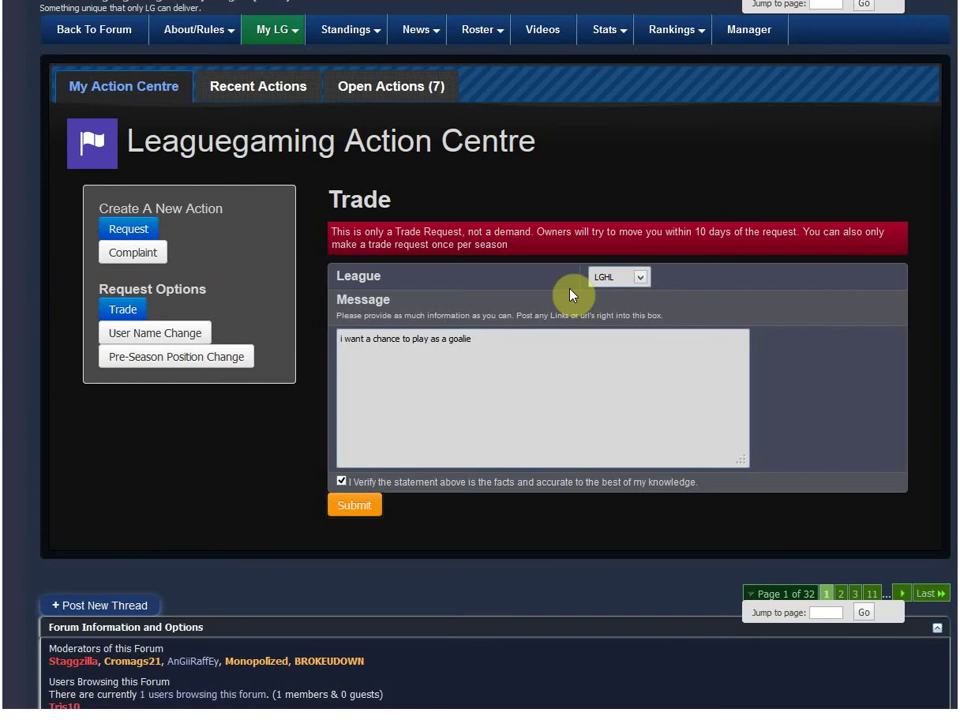
- Create an In Game complaint of the Impeding Progress type and check its rule description
left_click(131, 259)
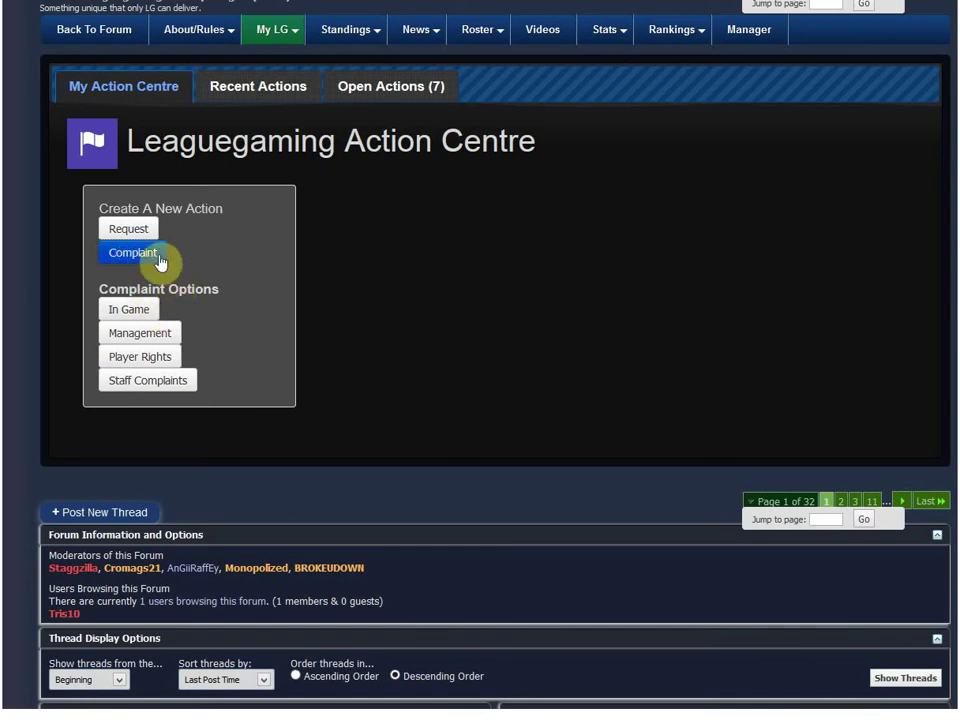
left_click(114, 316)
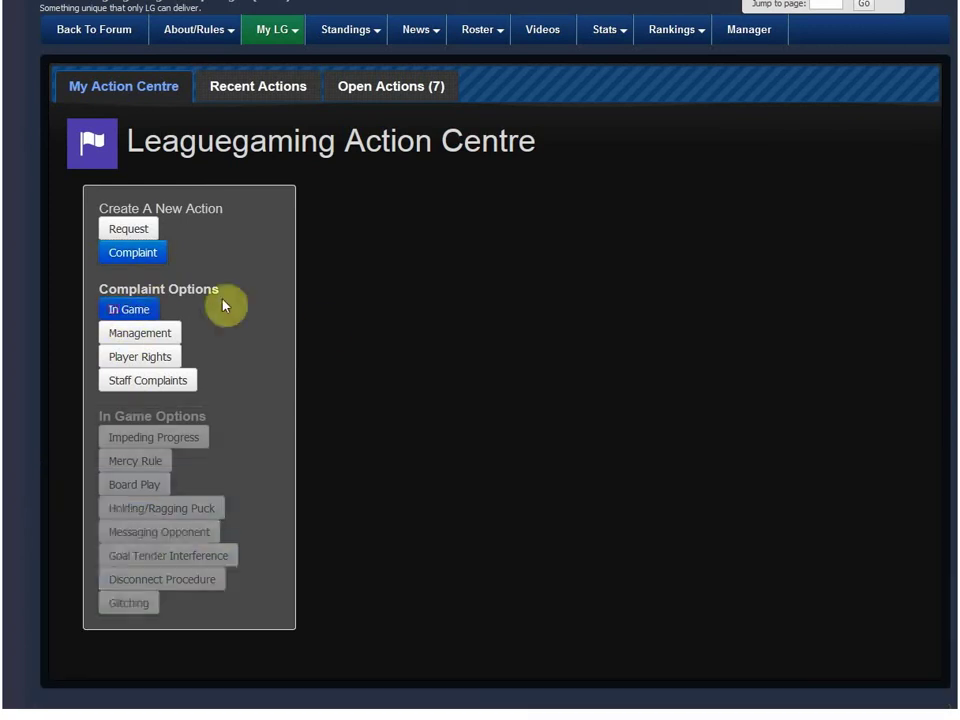
left_click(148, 488)
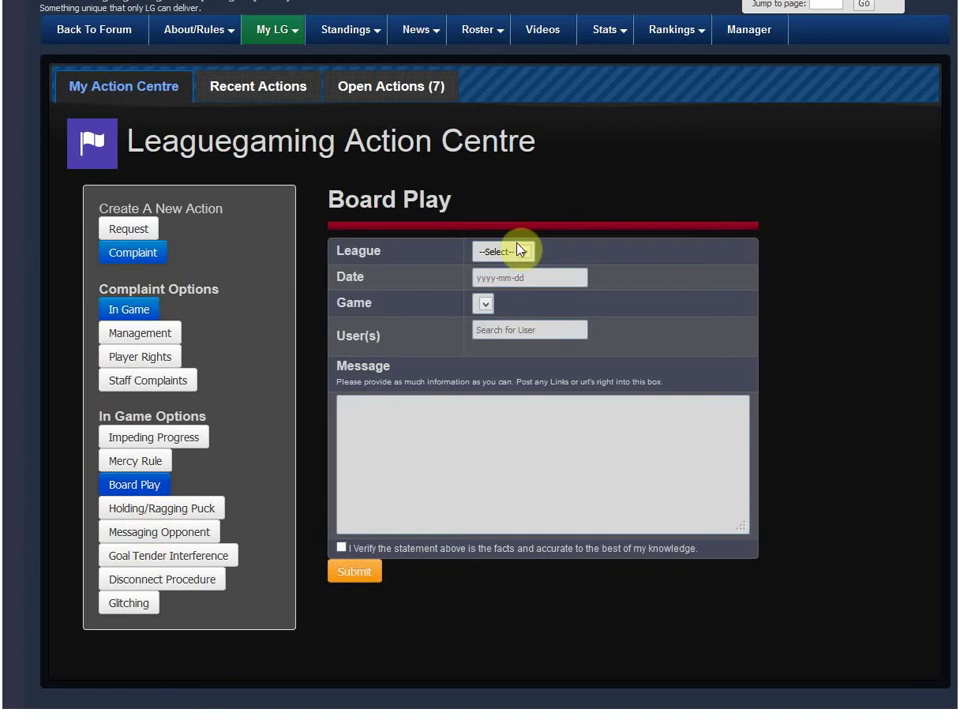
left_click(186, 438)
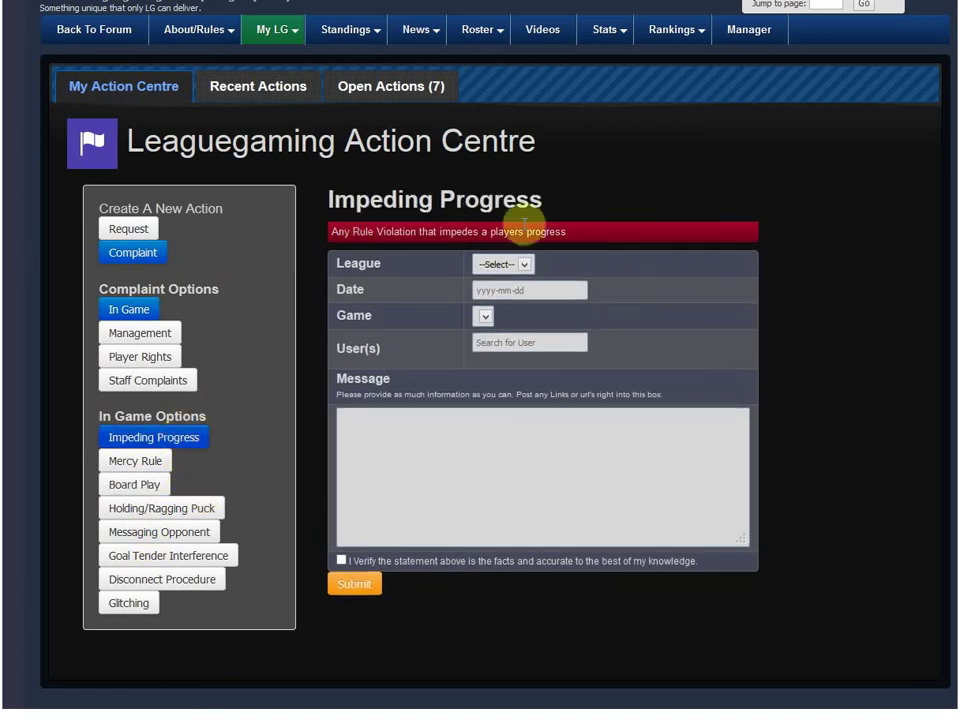
left_click_drag(334, 231, 557, 229)
left_click(573, 220)
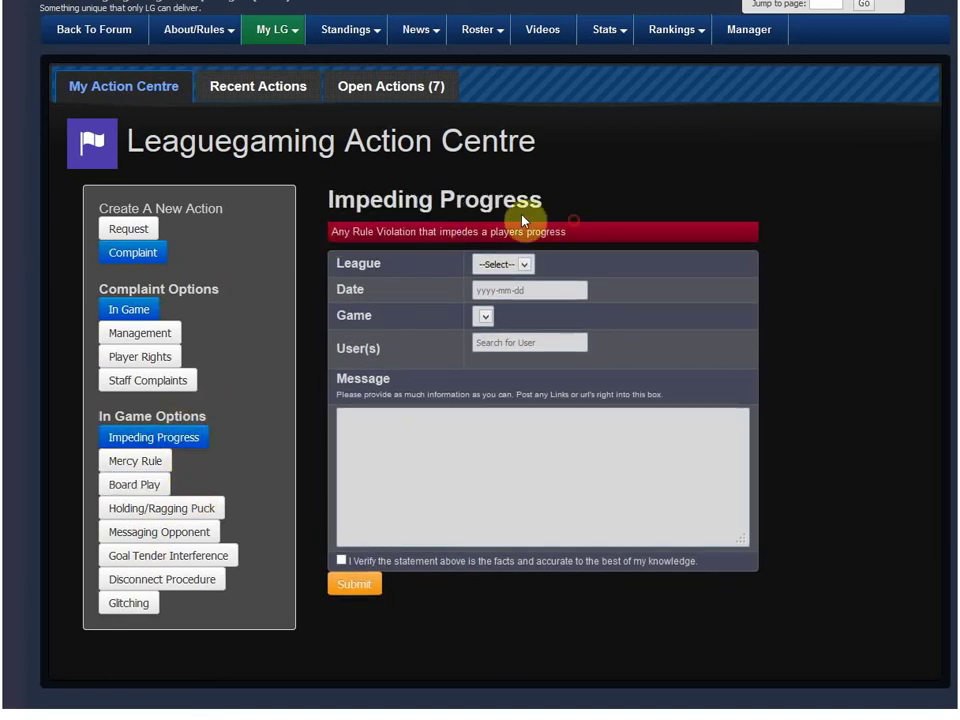
- Set the complaint's league to LGHL, with date 2013-12-02 and Game 3 Ottawa Senators @ New York Islanders at 10:00 PM
left_click(500, 265)
left_click(500, 292)
left_click(514, 291)
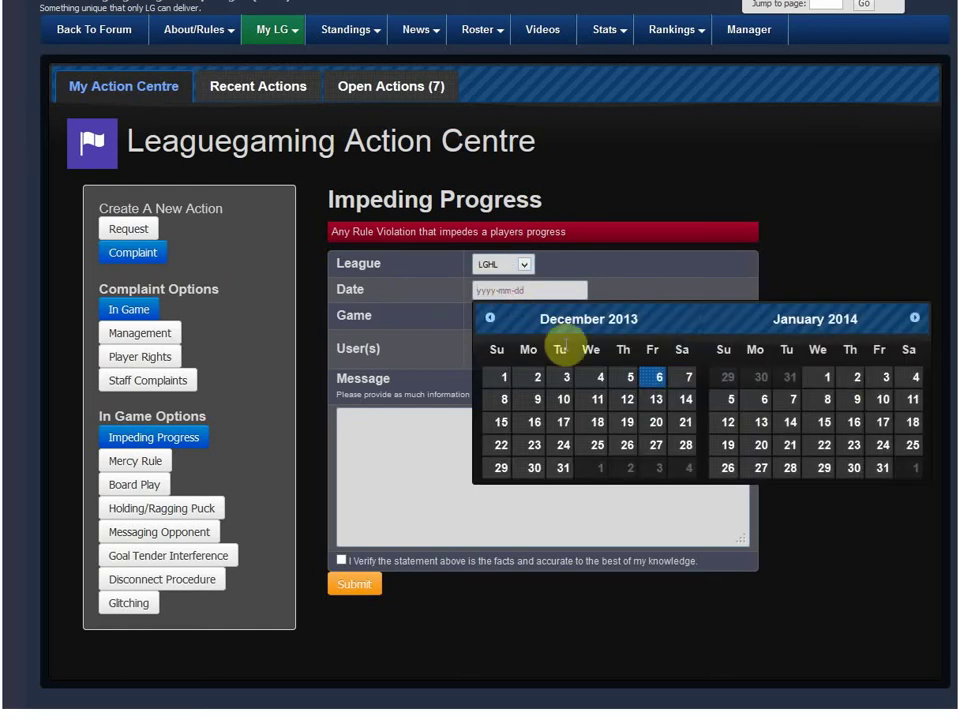
left_click(539, 378)
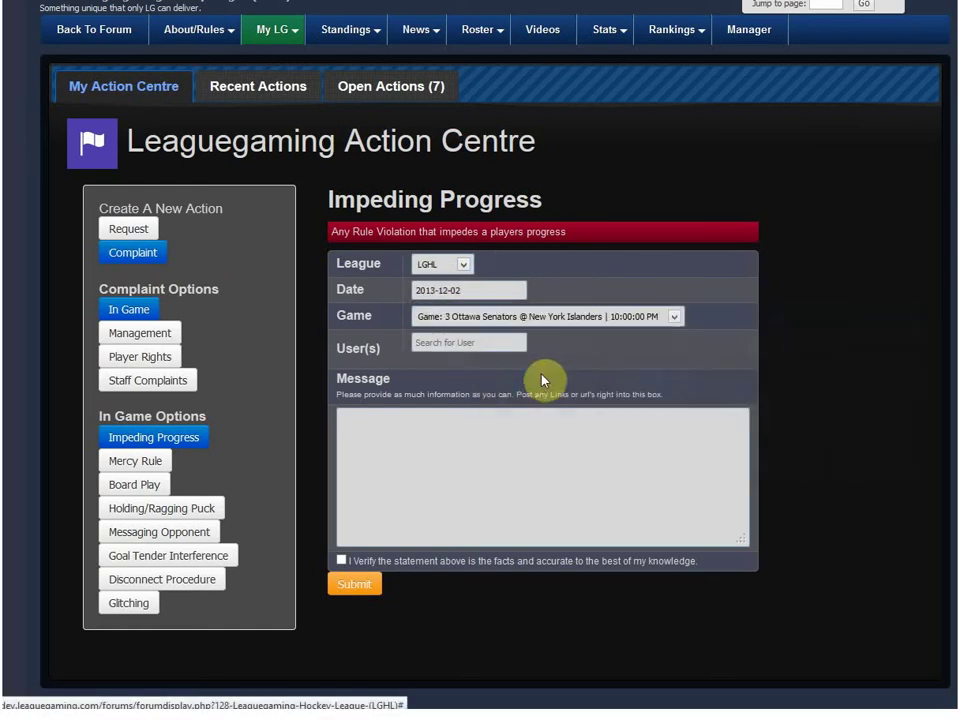
left_click(494, 320)
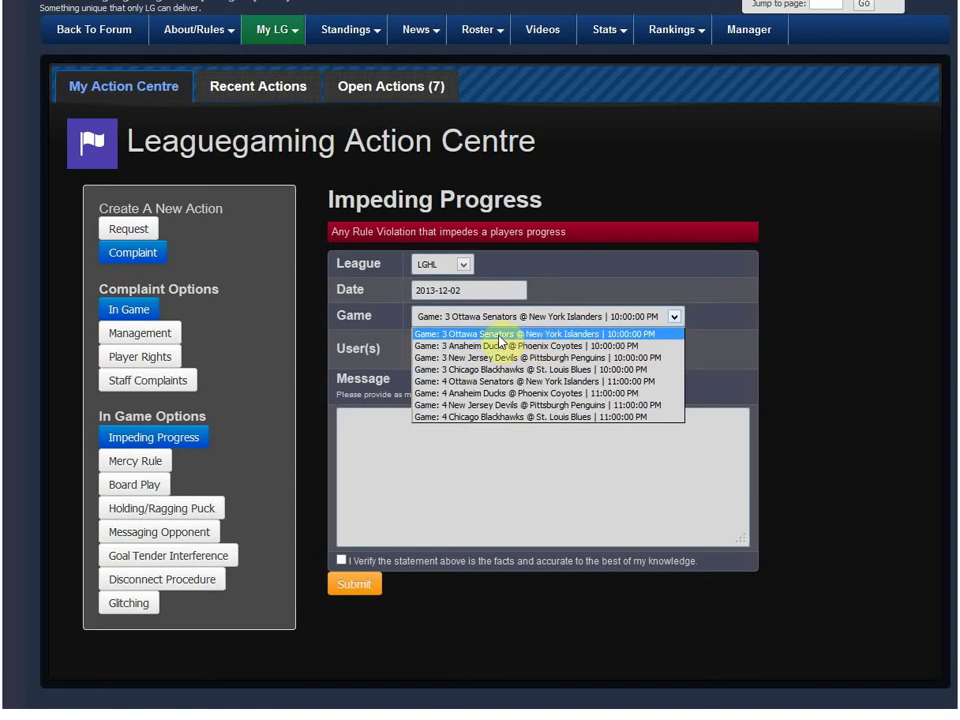
left_click(531, 335)
- Change the complaint to date 2013-11-25 and the Toronto Maple Leafs @ New Jersey Devils game at 10:00 PM
left_click(462, 292)
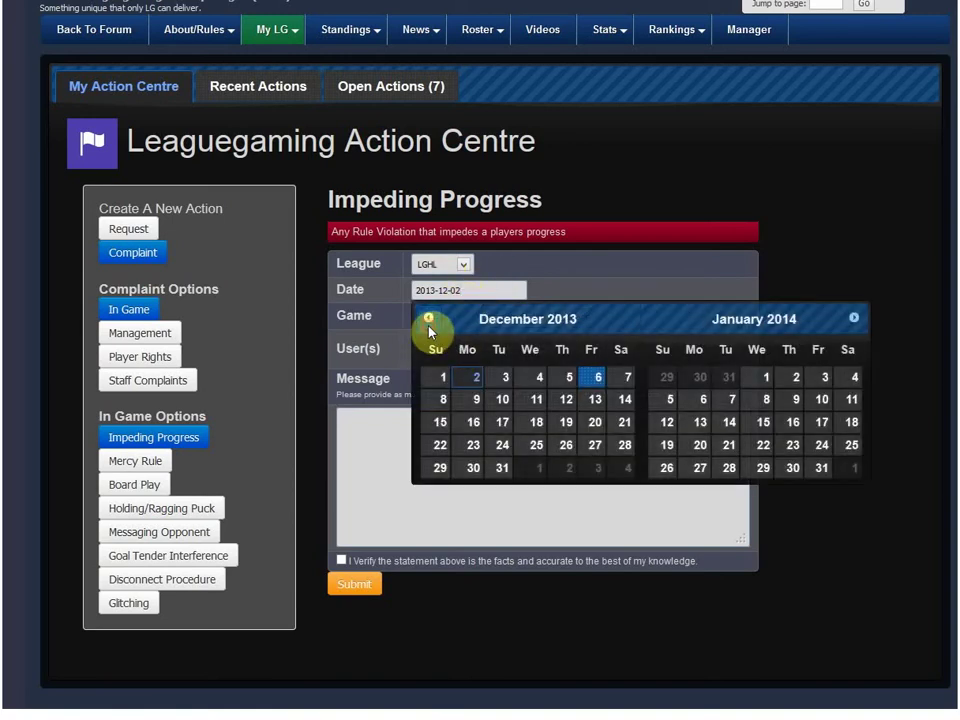
left_click(426, 320)
left_click(472, 468)
left_click(428, 316)
left_click(454, 319)
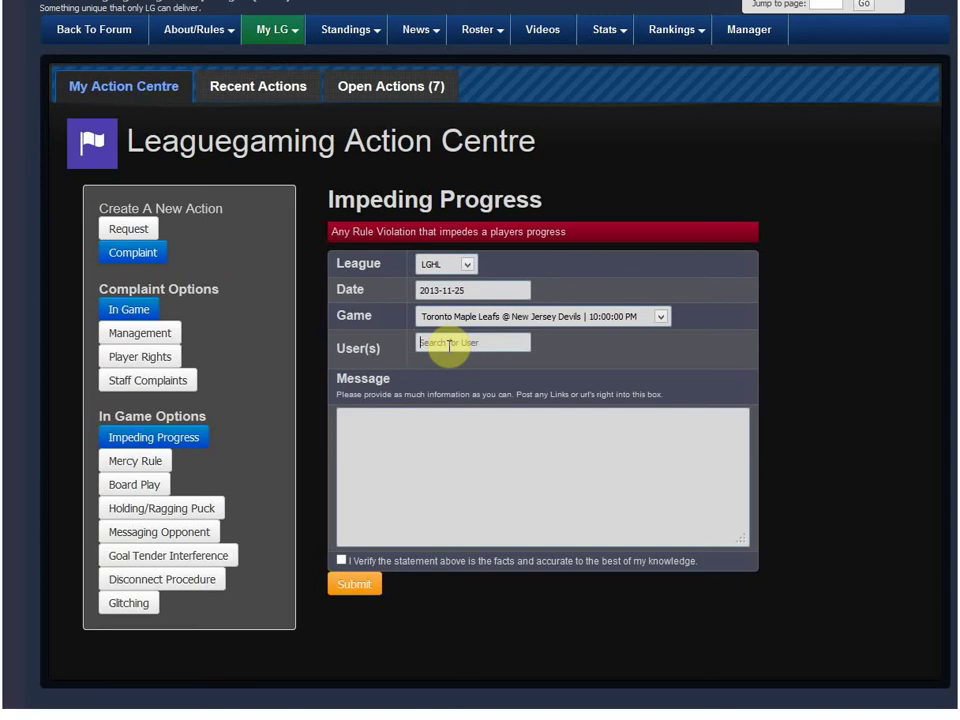
- Find the two accused players by username and add them to the complaint's users
type("ever")
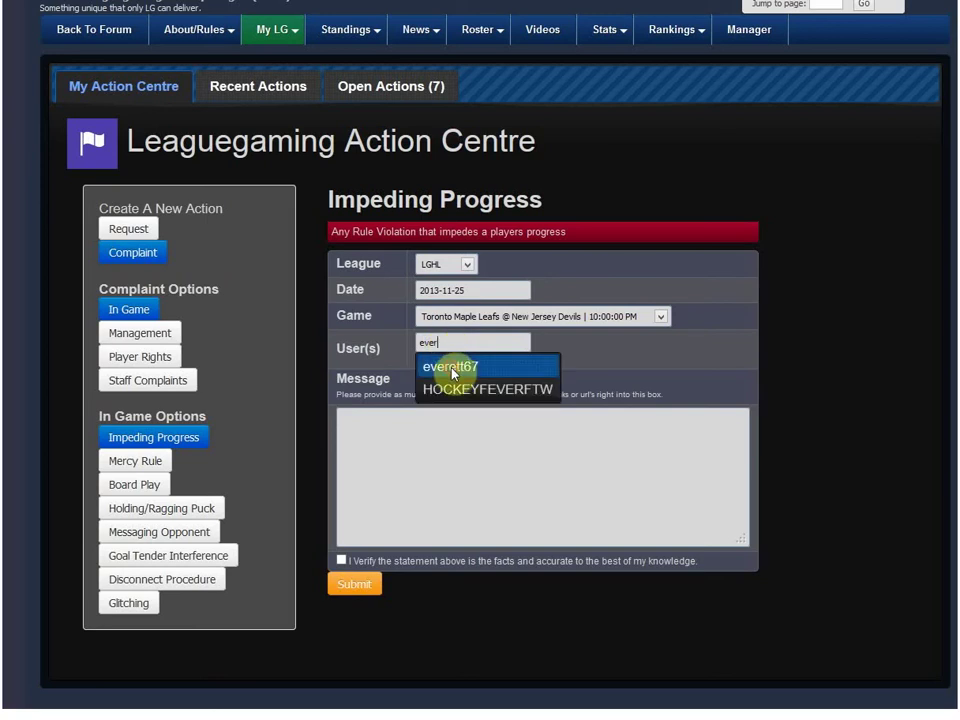
left_click(452, 370)
type("fiddy")
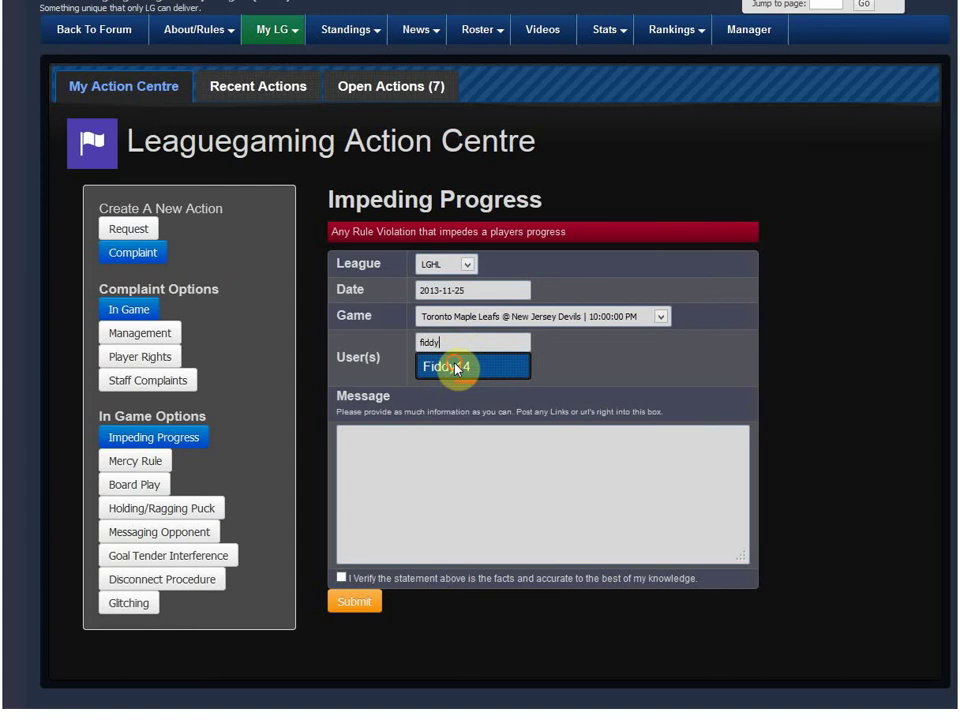
left_click(453, 365)
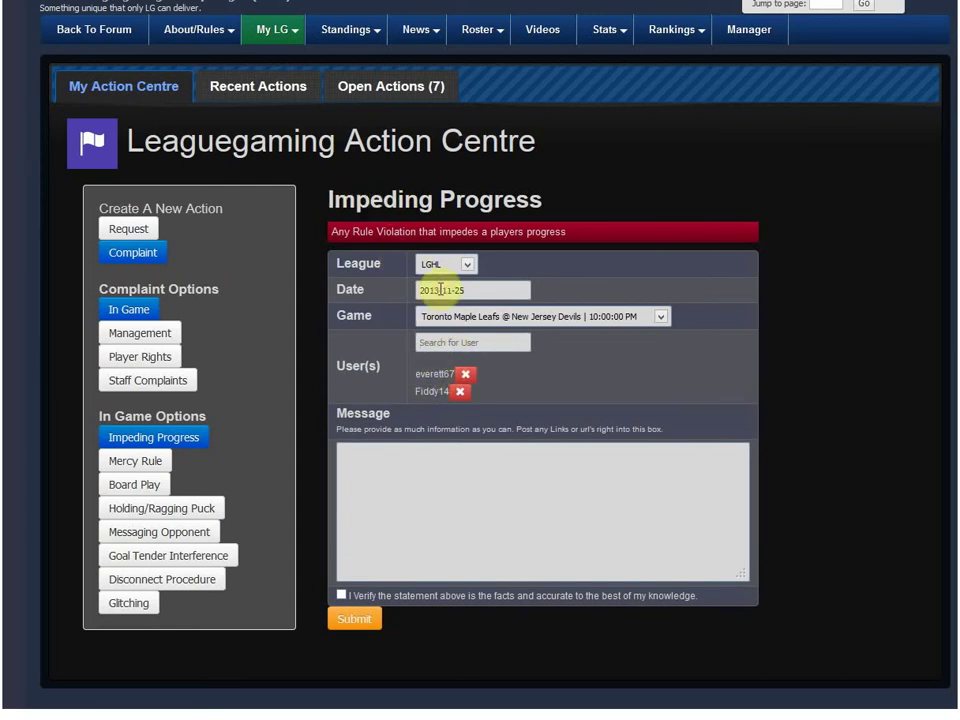
- Write the complaint message "guys impeded my progress to win and score!"
left_click(422, 505)
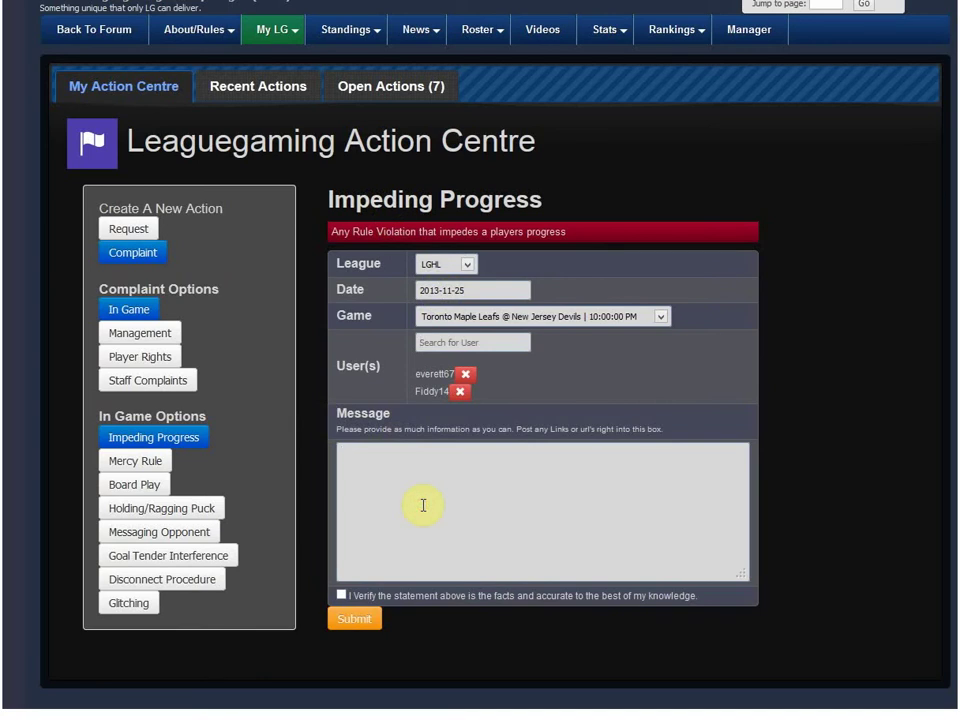
type("guys impeded myrogress to win and sco")
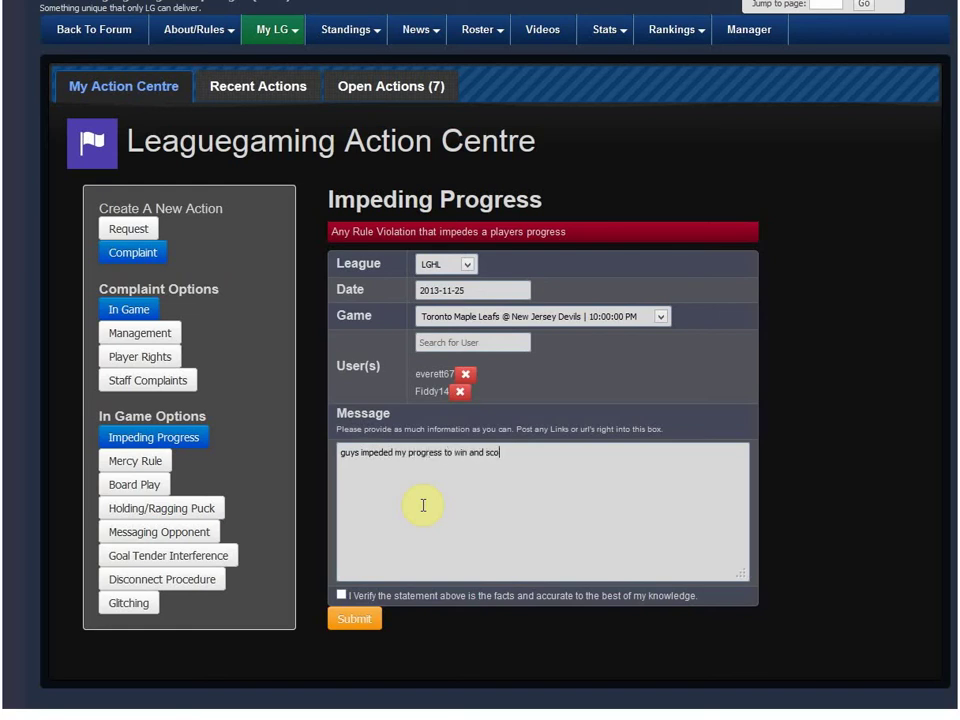
type("re!!")
- Try to submit the complaint and mark its statement as verified and accurate
left_click(364, 625)
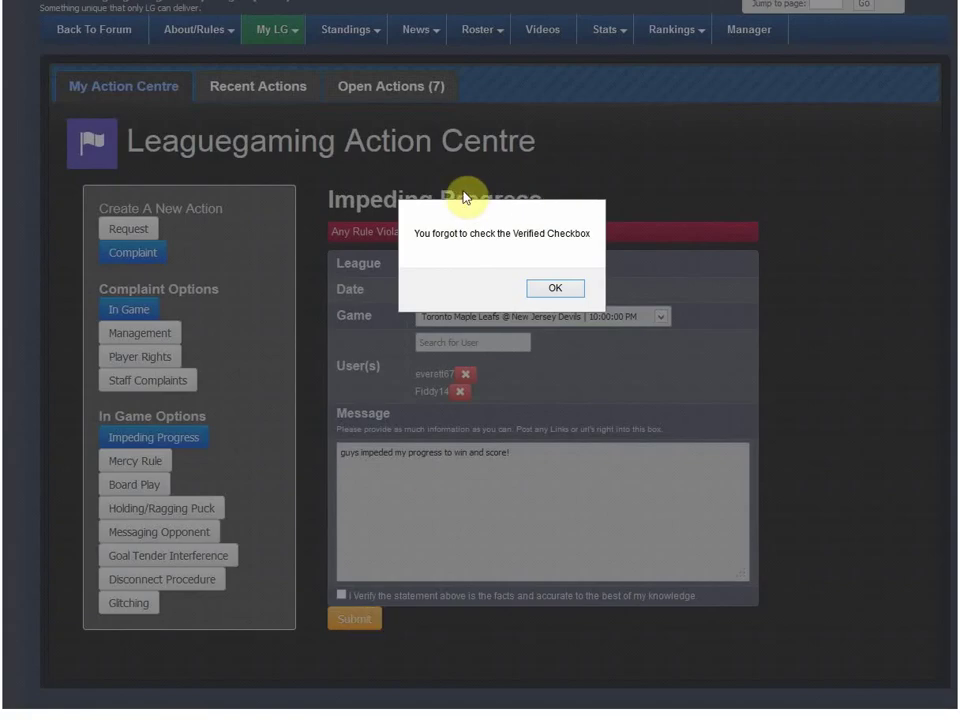
left_click(556, 287)
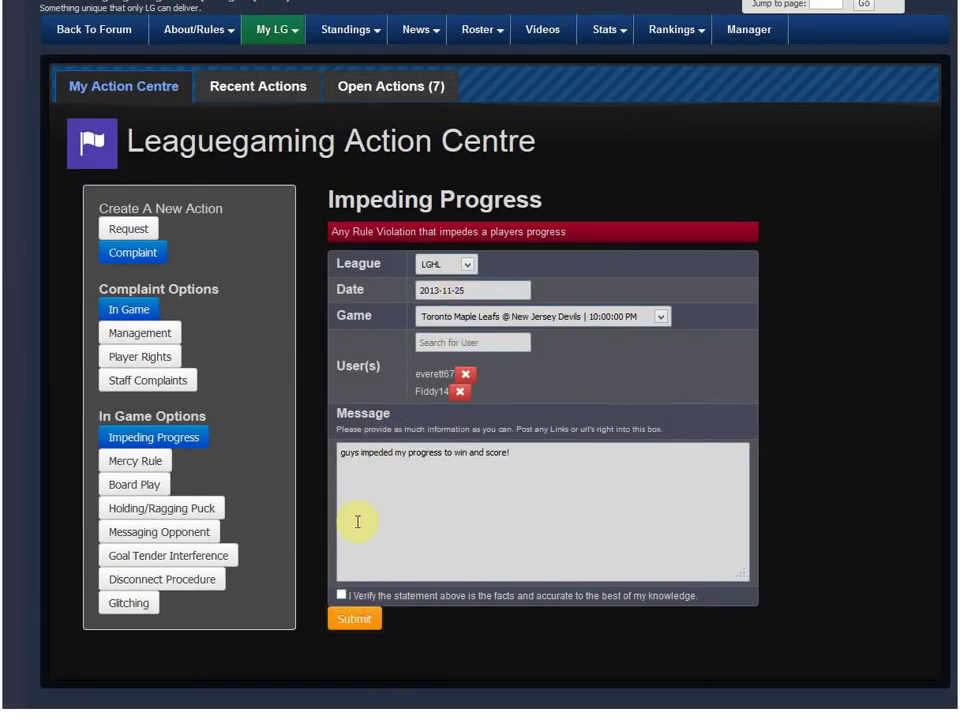
left_click(341, 595)
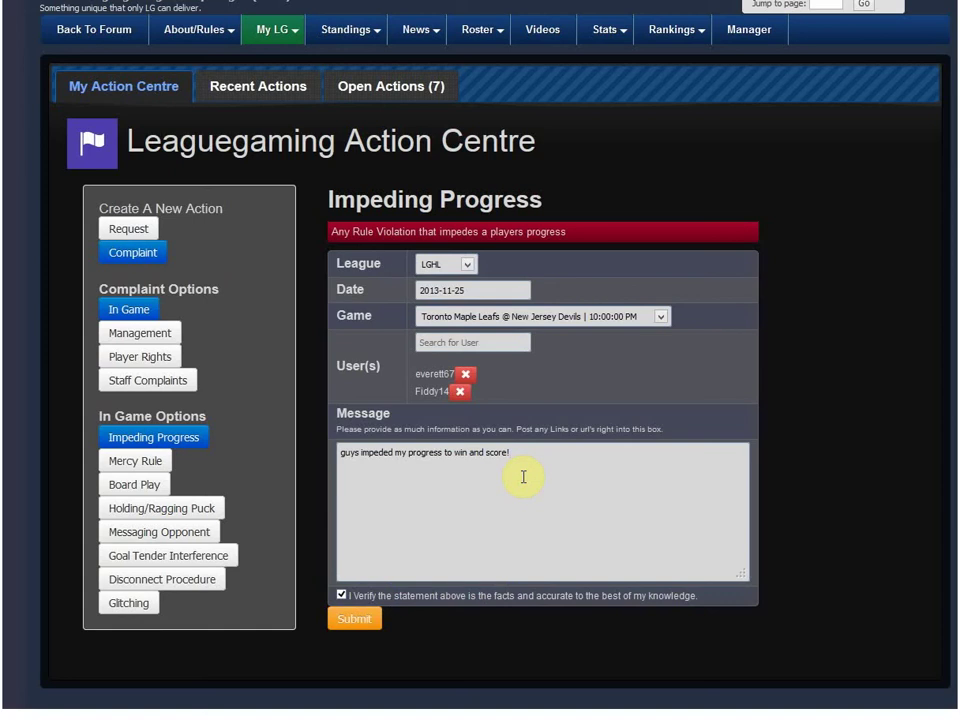
key("Return")
key("Return")
type("http://www.youtube.com")
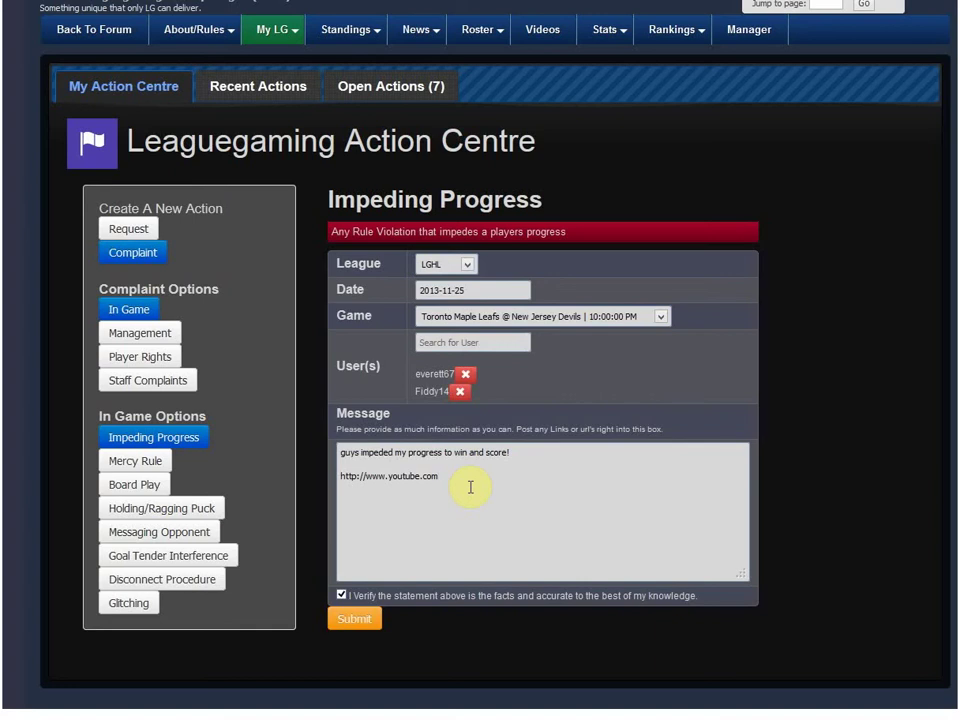
left_click(350, 624)
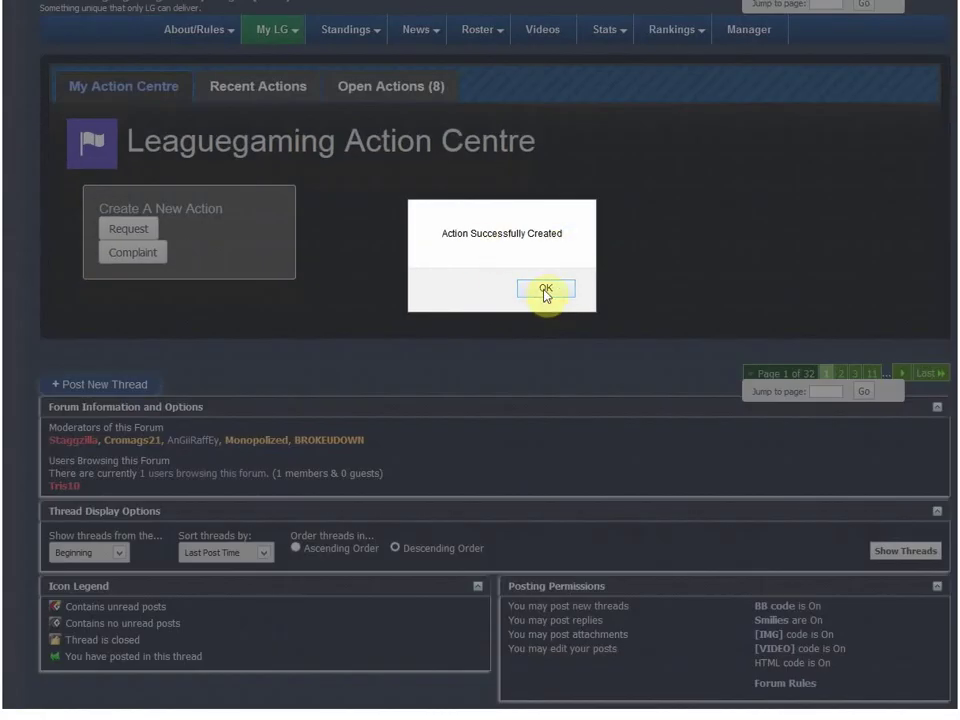
left_click(545, 290)
- List the open actions and examine the newest complaint's type, sender, league, season, week and teams
scroll(437, 320, "up", 3)
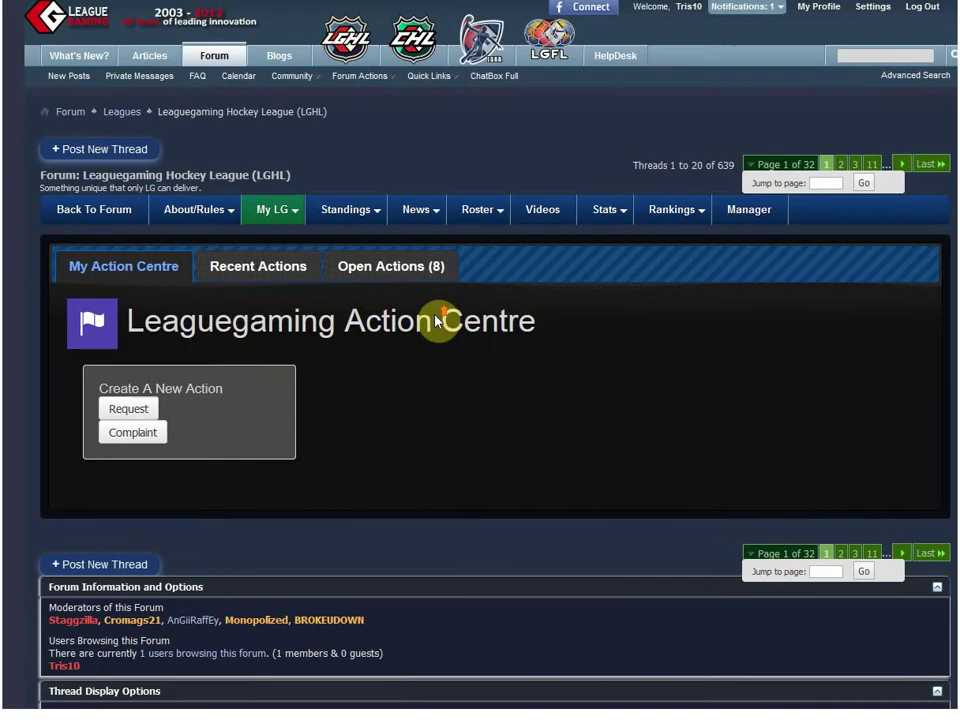
left_click(400, 268)
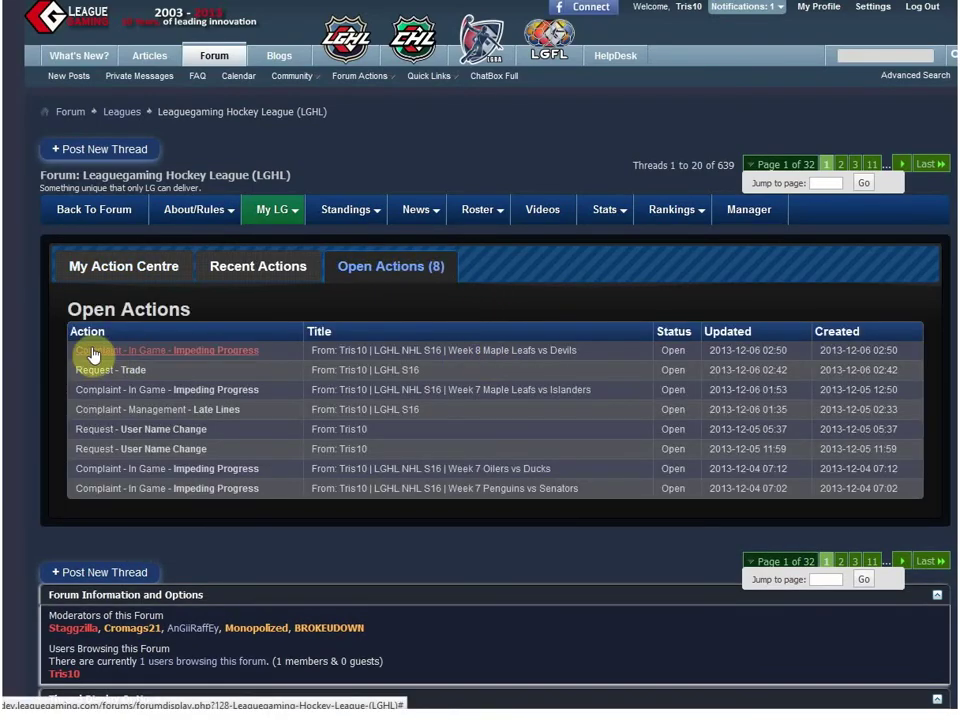
left_click_drag(39, 356, 259, 362)
left_click(317, 352)
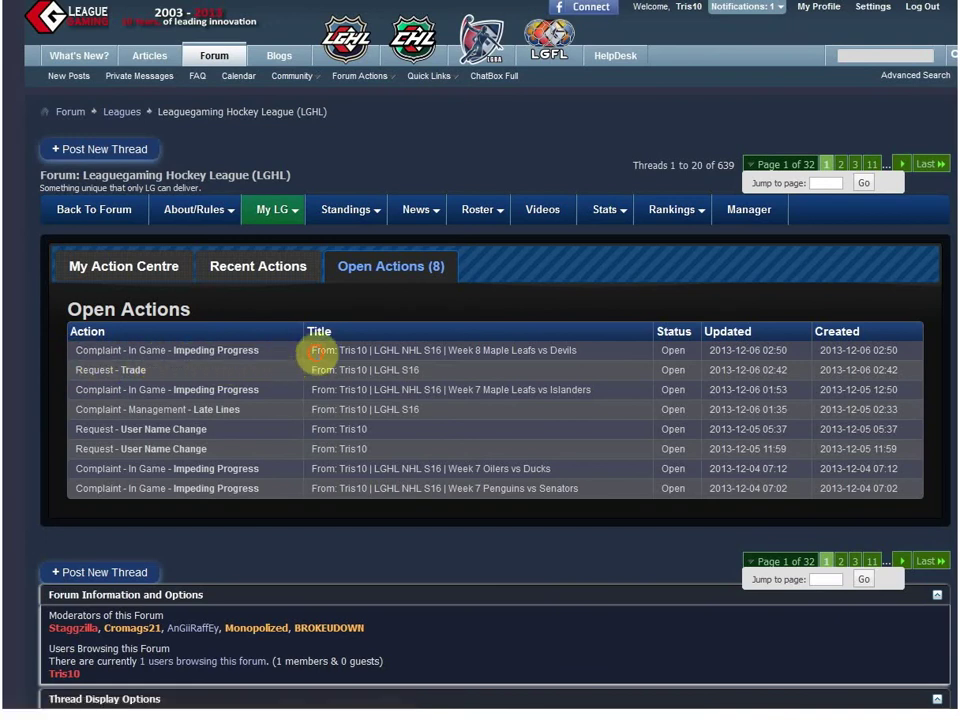
left_click_drag(321, 352, 389, 350)
left_click(389, 350)
double_click(389, 350)
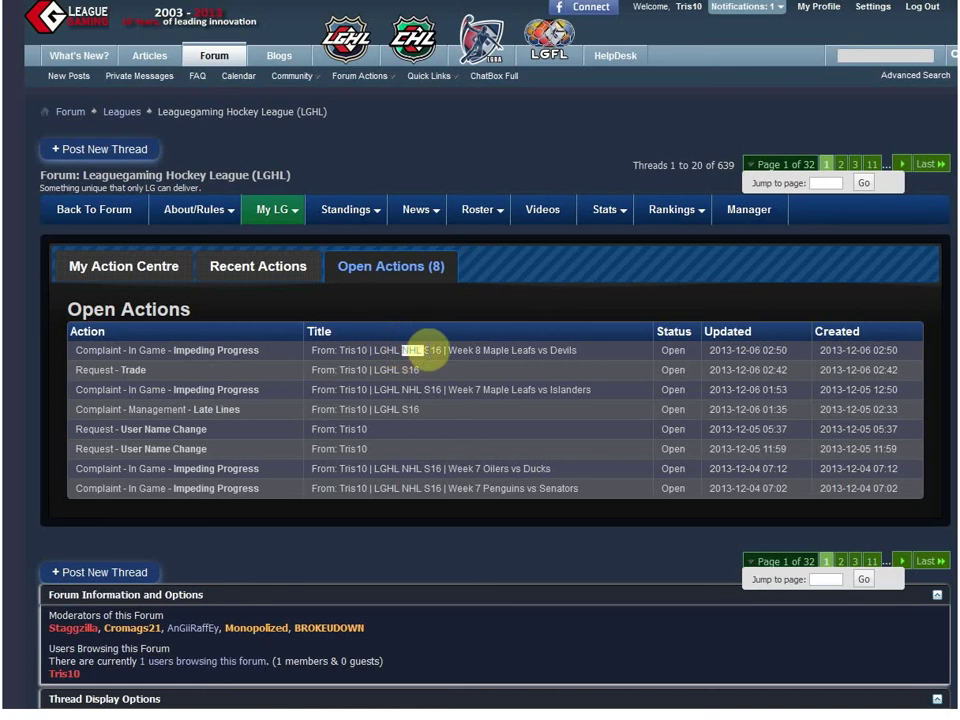
left_click(435, 362)
double_click(432, 350)
left_click_drag(447, 351, 581, 353)
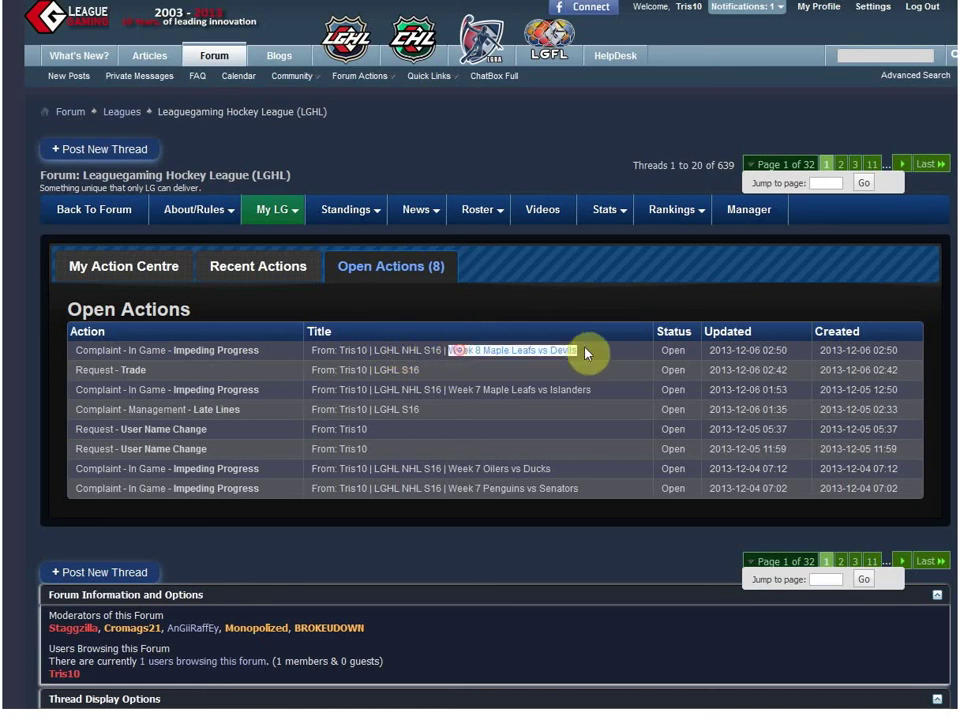
- Open the Week 8 Maple Leafs vs Devils Impeding Progress complaint and look over its details and accused users
left_click(172, 356)
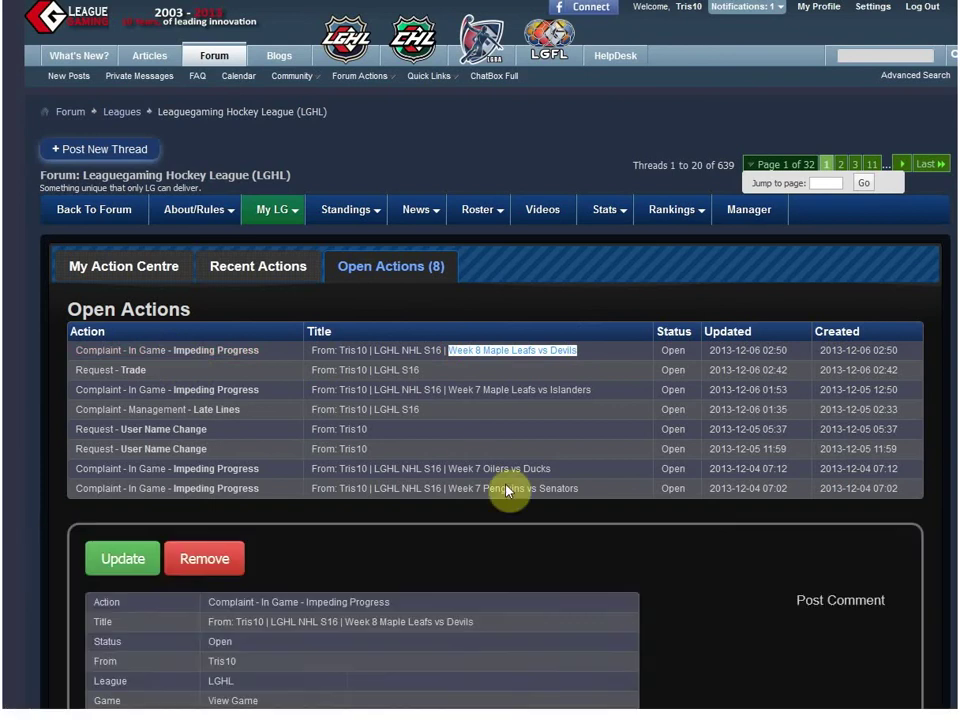
scroll(700, 491, "down", 3)
scroll(700, 491, "down", 5)
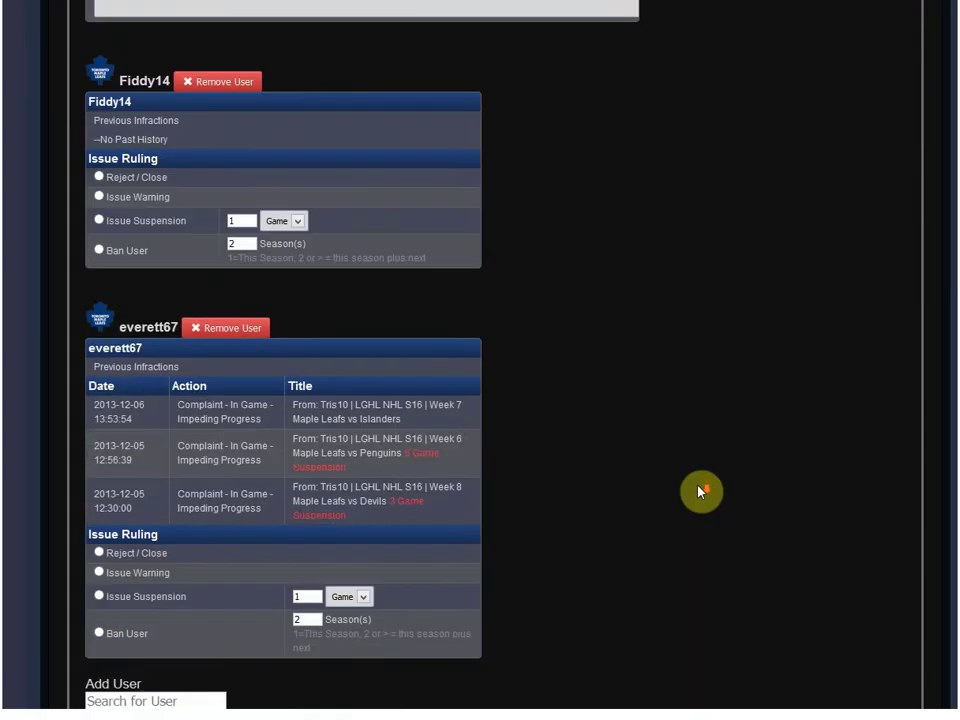
scroll(700, 491, "up", 6)
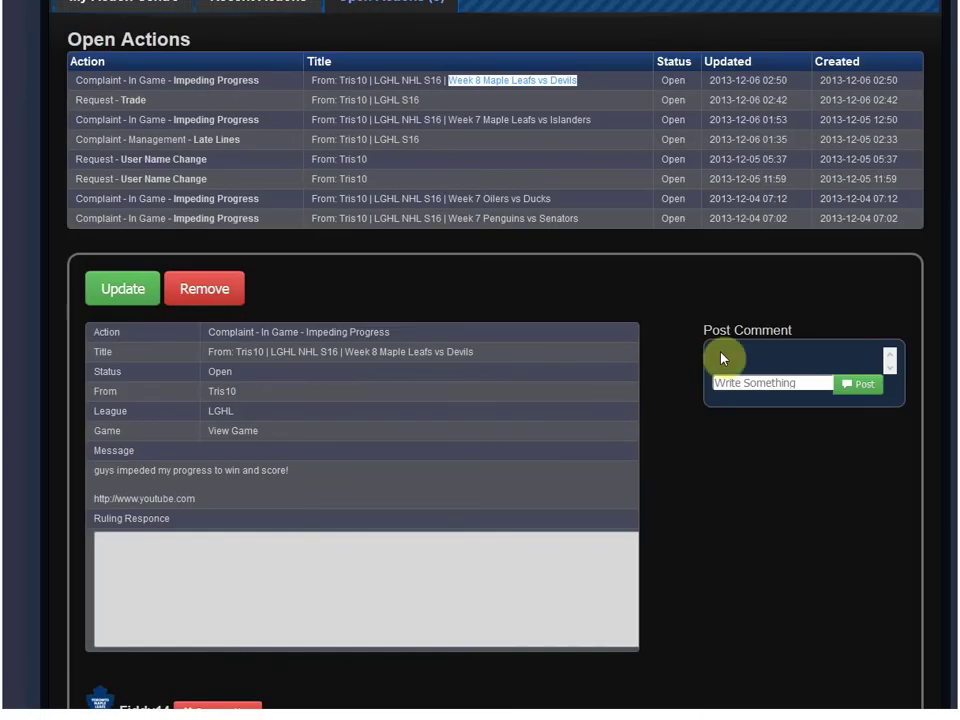
- View the game linked in the complaint, return to the complaint and read its message
left_click(238, 433)
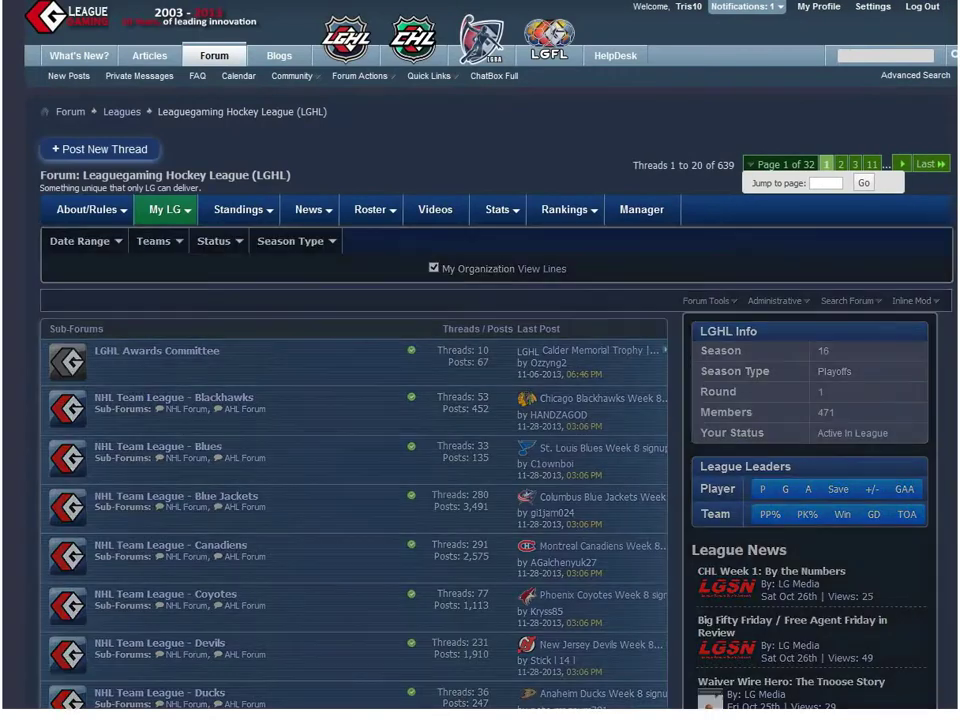
key("alt+Left")
scroll(375, 476, "down", 1)
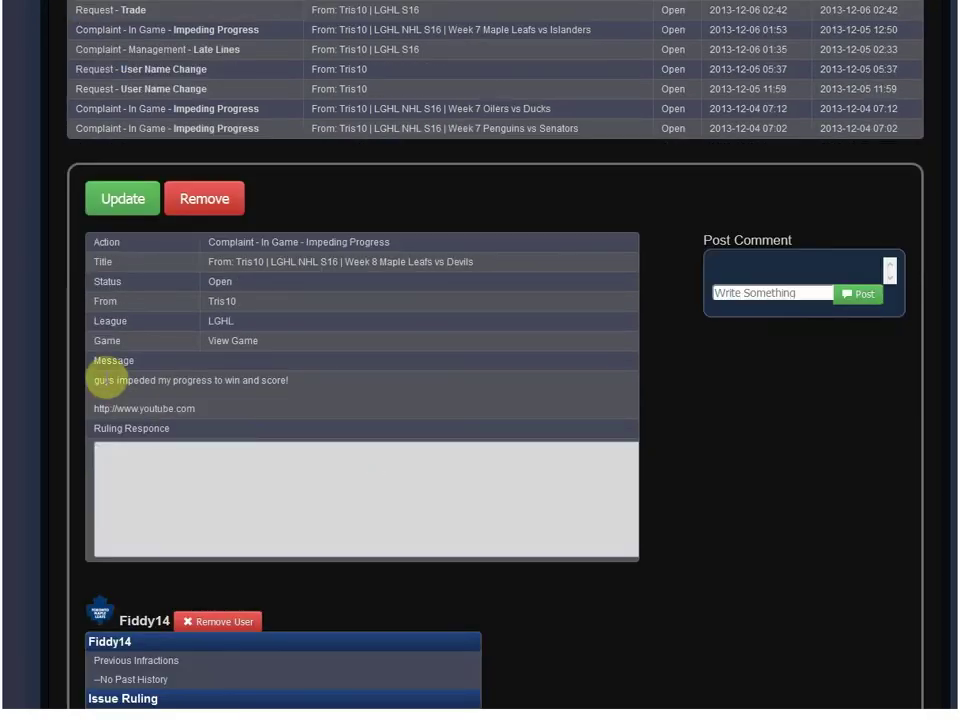
triple_click(105, 382)
left_click(398, 391)
scroll(735, 453, "down", 1)
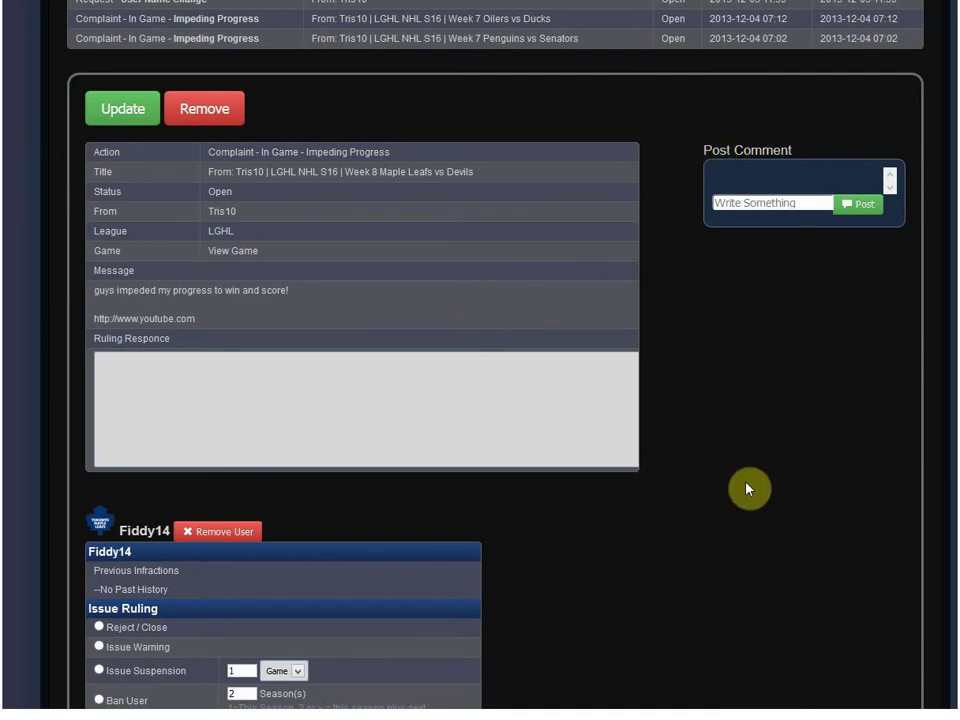
- Post the comment "ill take care of this one" on the complaint
scroll(748, 486, "up", 2)
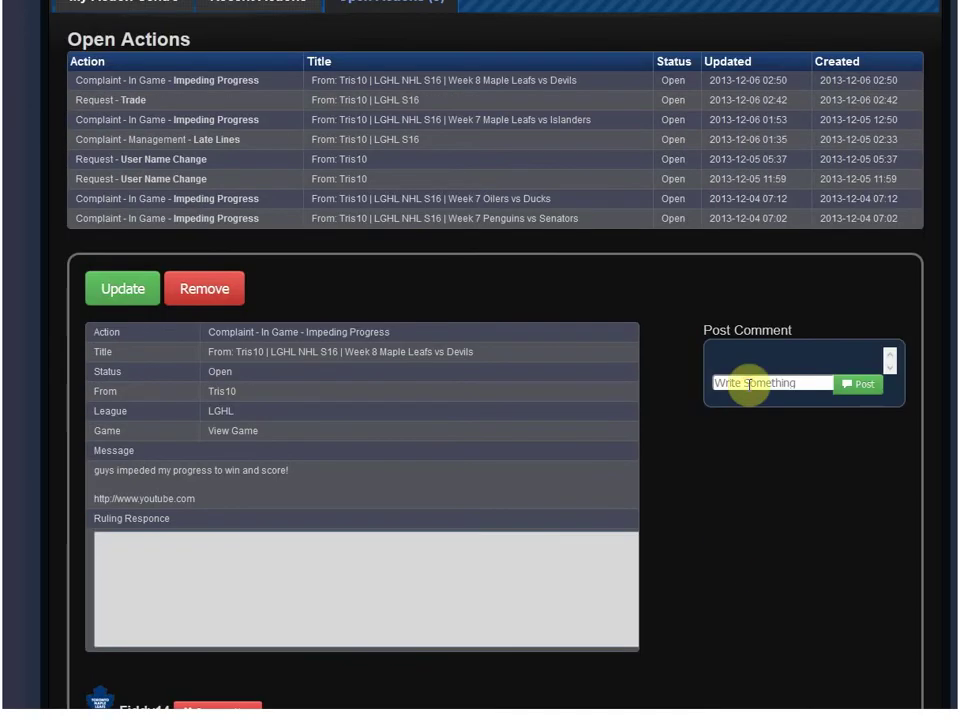
left_click(748, 384)
type("I")
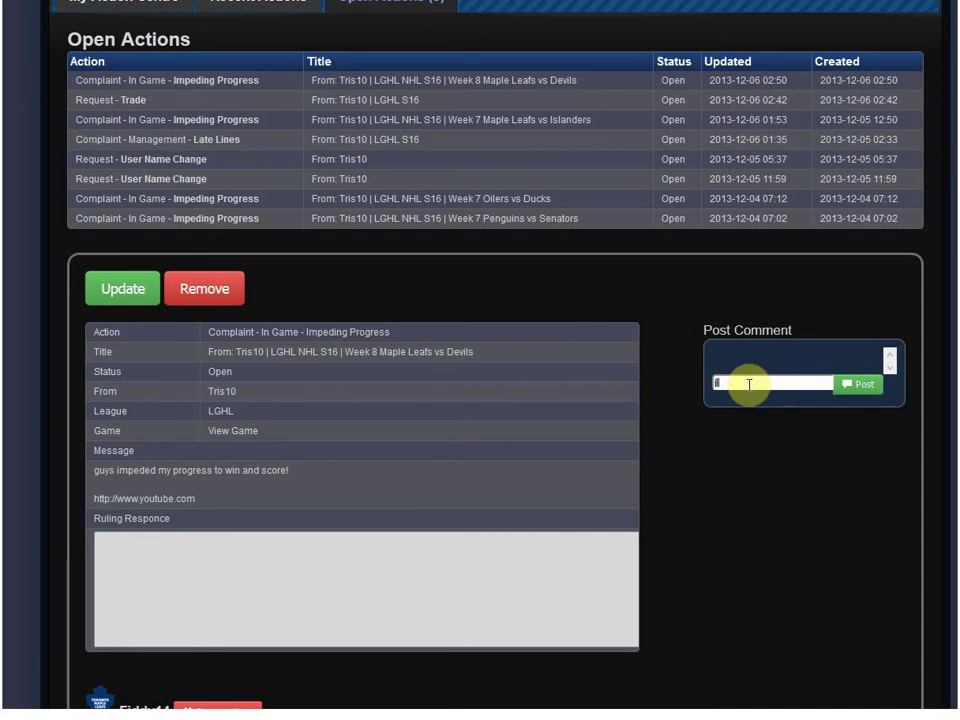
type("'ll take care of this one")
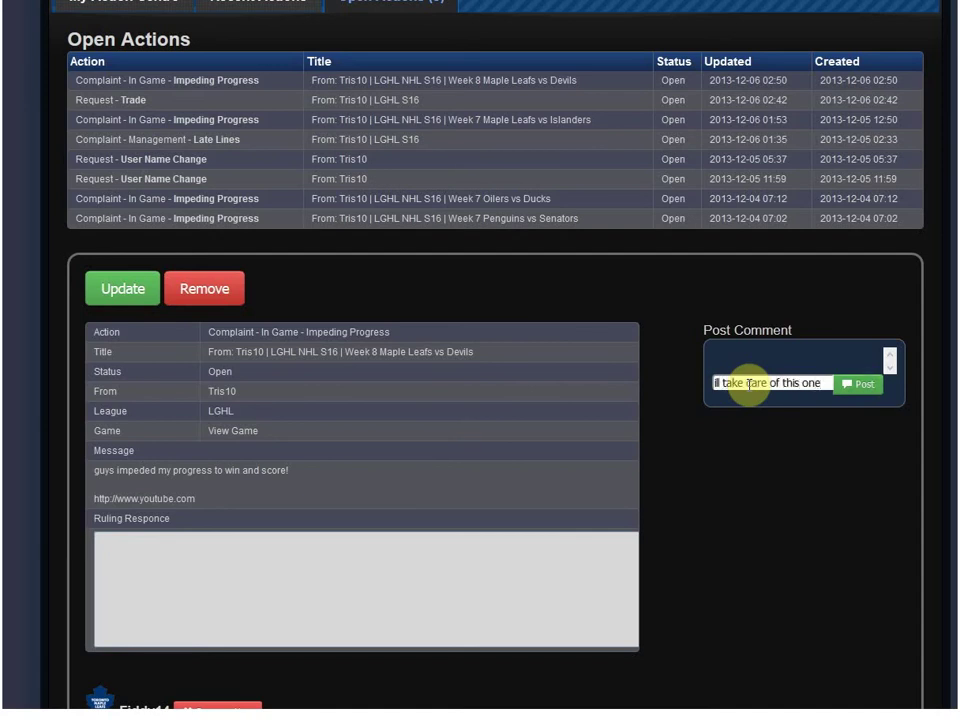
key("Return")
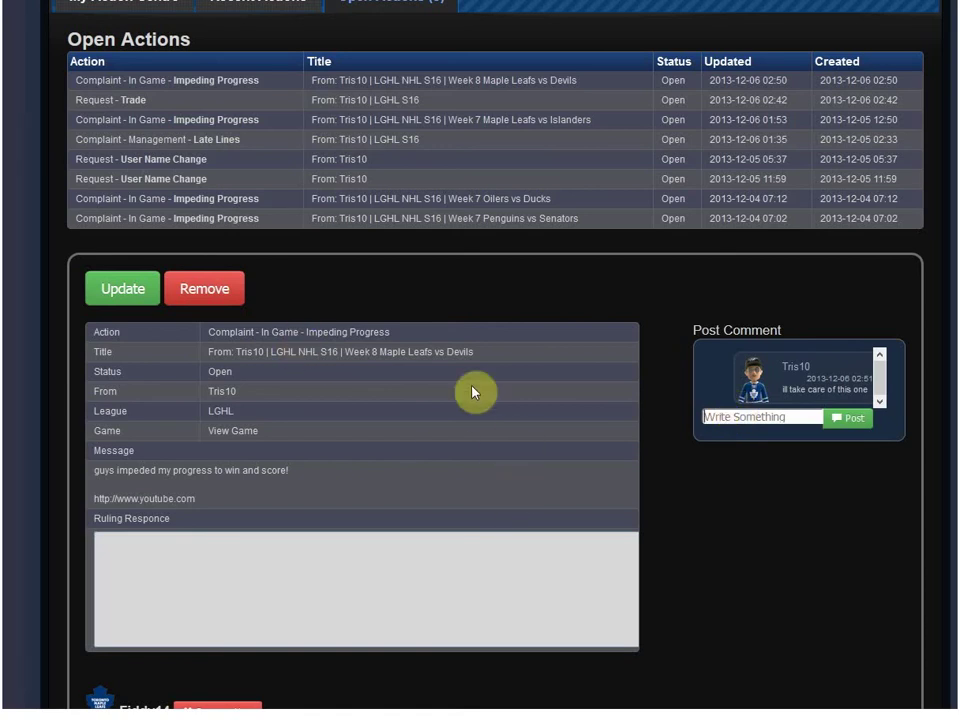
- Examine the previous infractions and past suspensions of both accused users
scroll(511, 358, "down", 5)
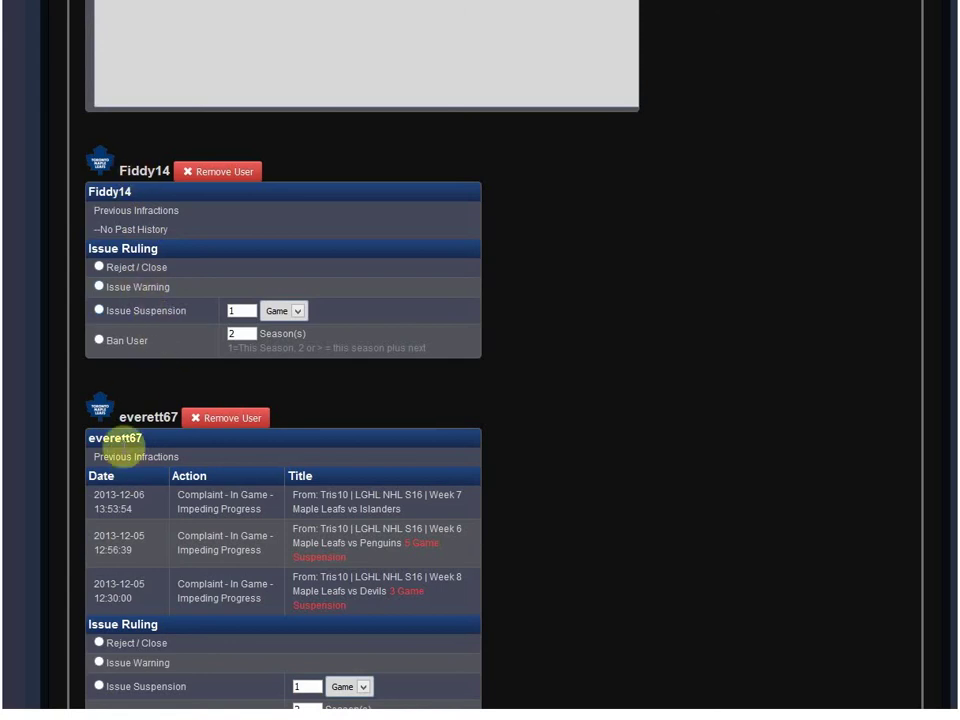
scroll(111, 418, "down", 2)
scroll(130, 425, "up", 2)
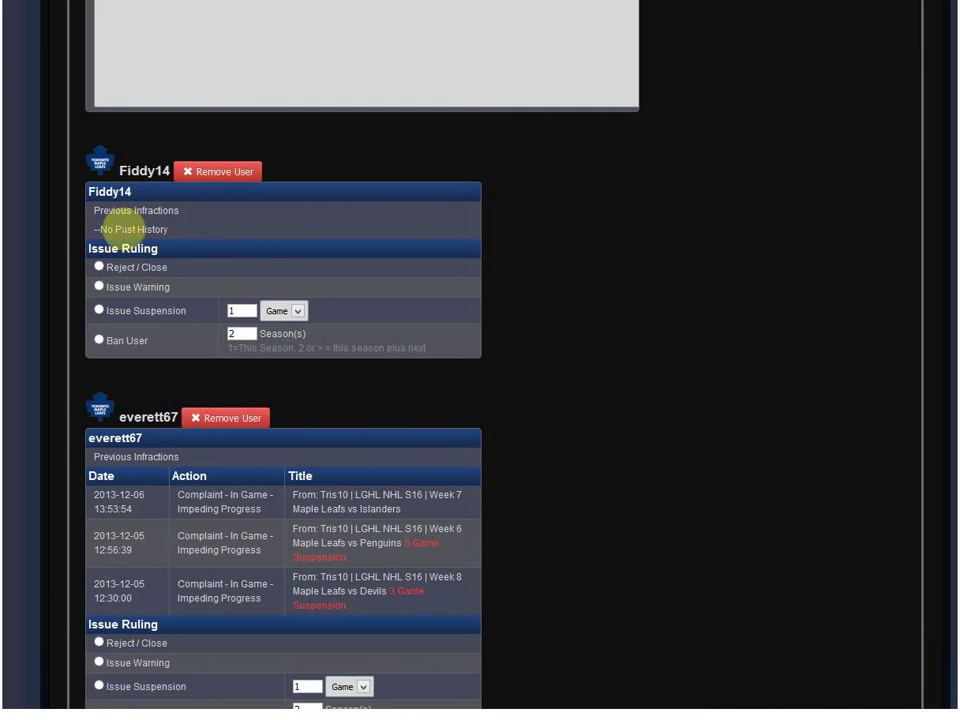
left_click_drag(100, 210, 180, 212)
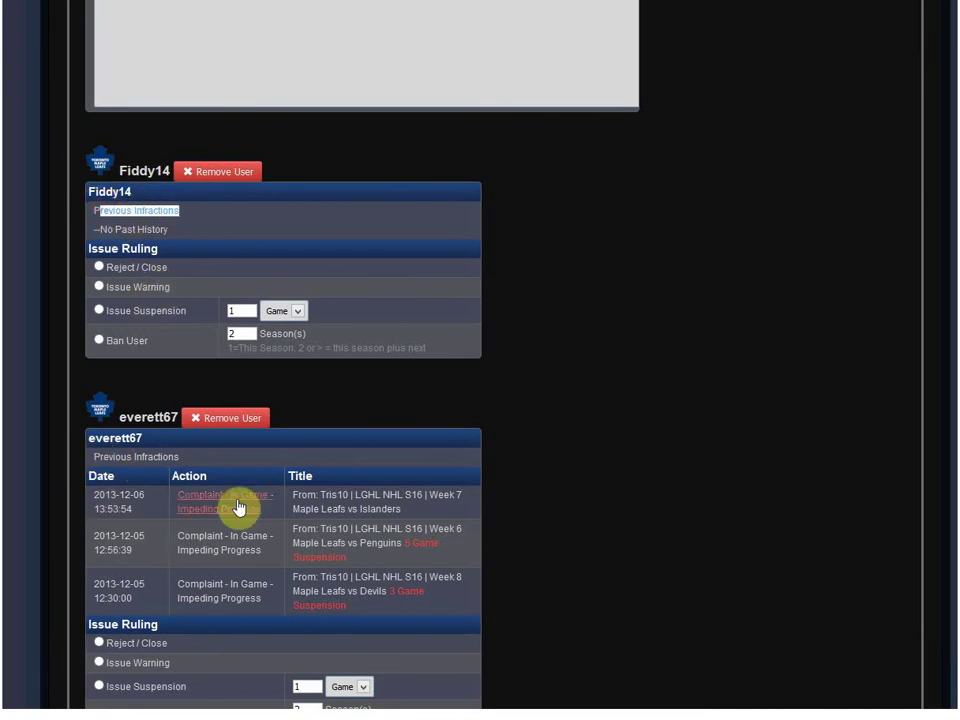
scroll(636, 489, "down", 1)
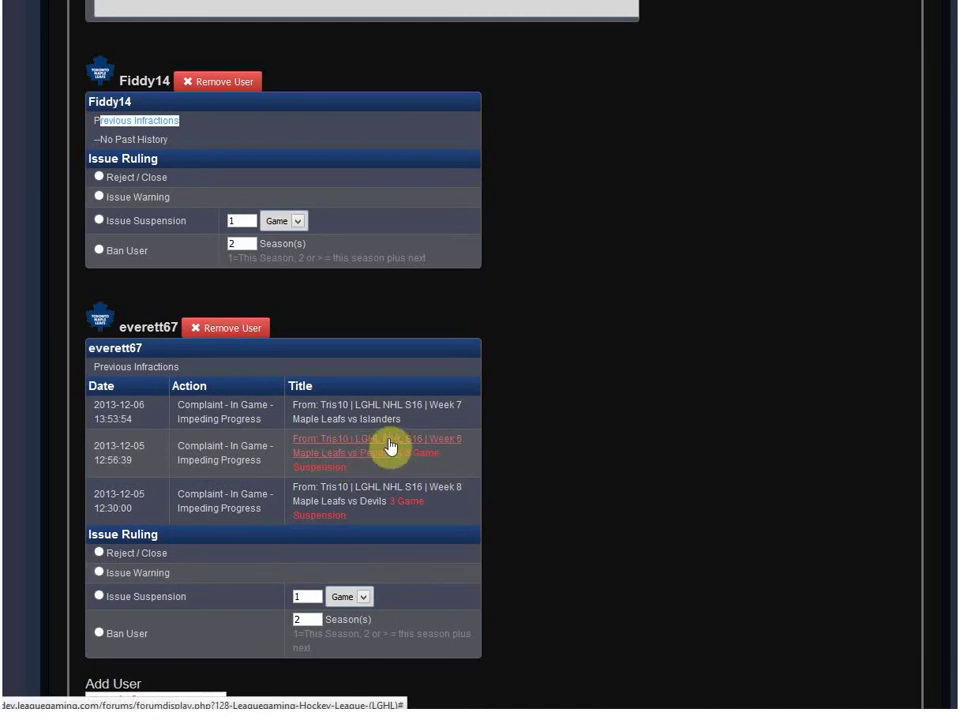
left_click_drag(404, 452, 408, 528)
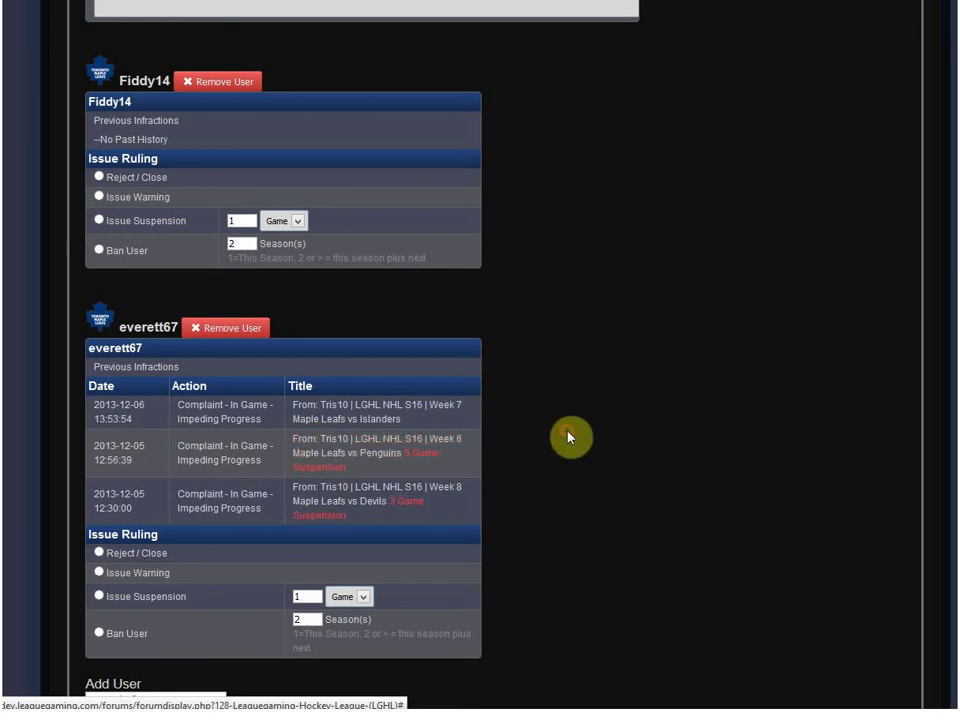
- Enter "dsgdl;g;lg" as the ruling response and choose Issue Warning for the first accused user
scroll(570, 437, "up", 3)
left_click(256, 146)
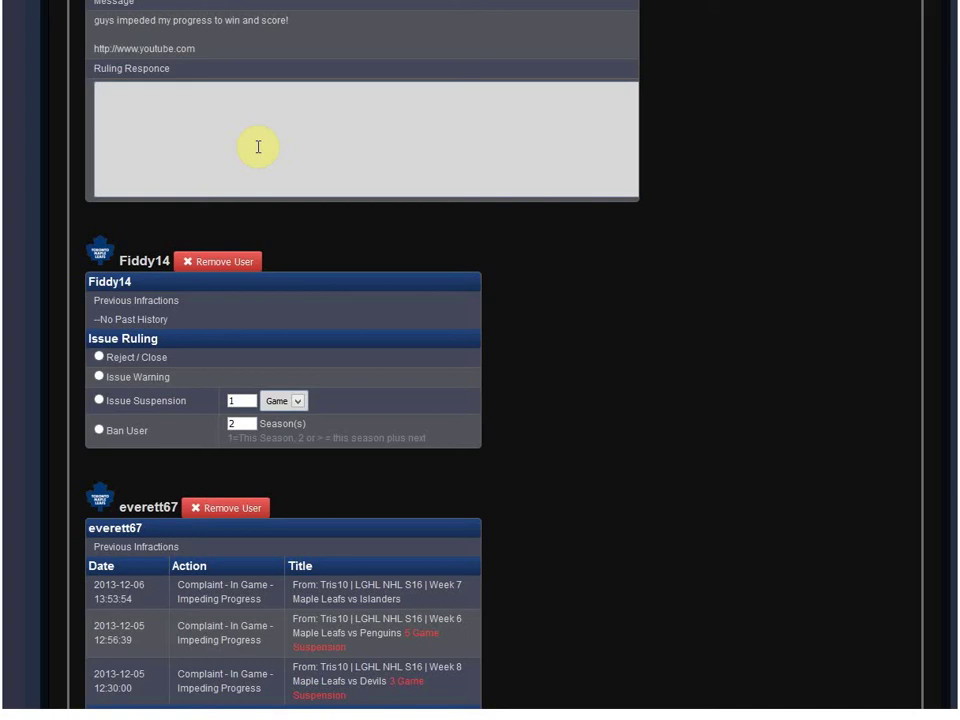
type("dsgdl;g;lg")
scroll(712, 332, "down", 2)
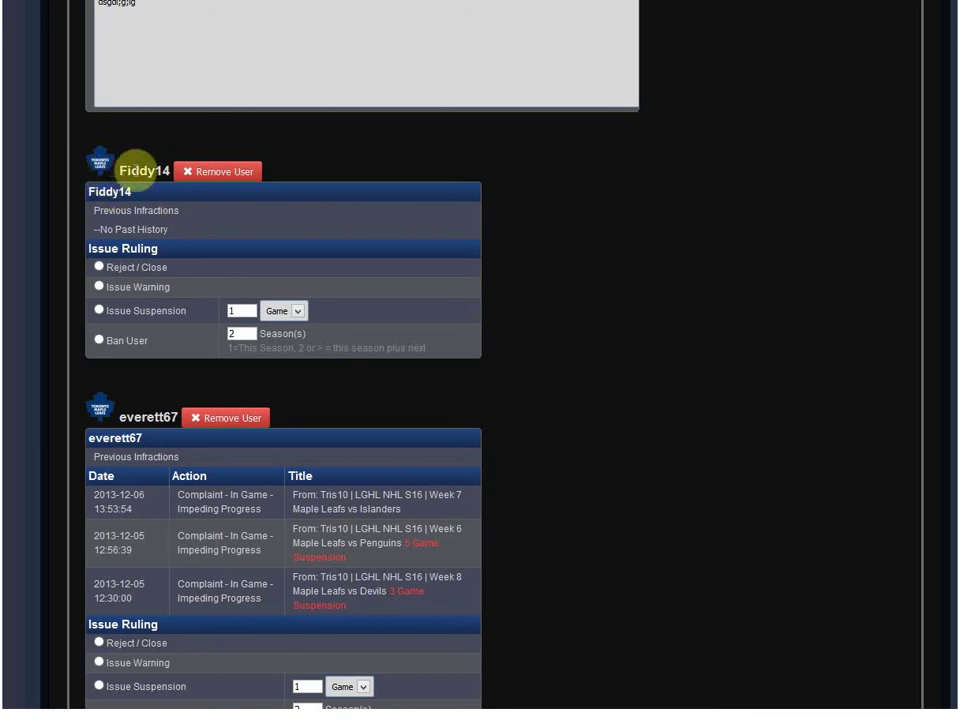
left_click(100, 287)
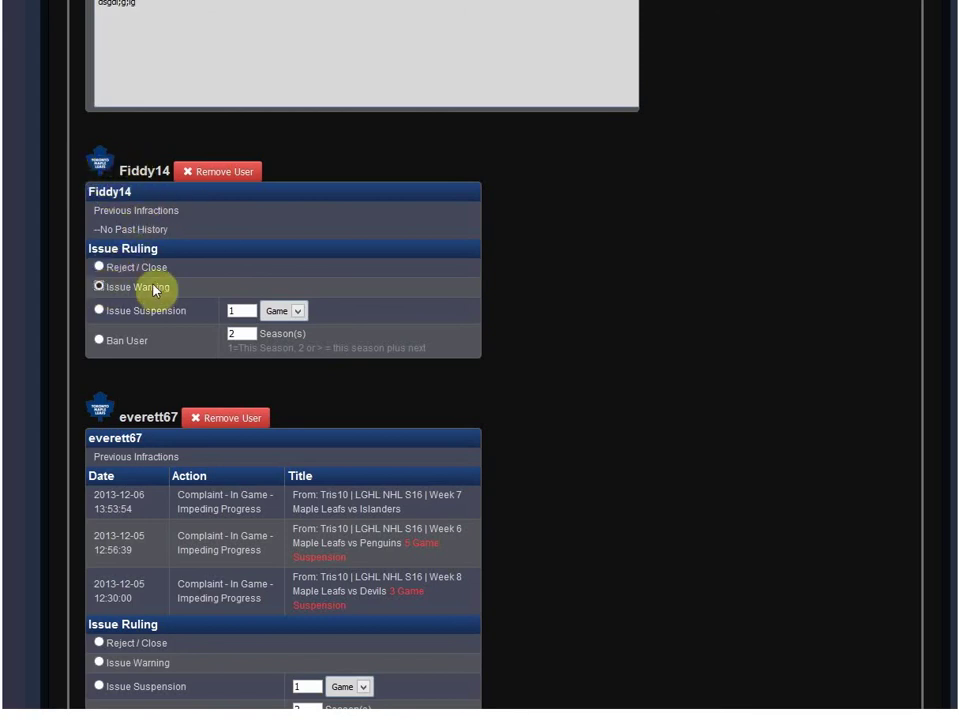
- Set the second accused user's ruling to a 5-game suspension and look at the ban length in seasons
scroll(203, 349, "down", 2)
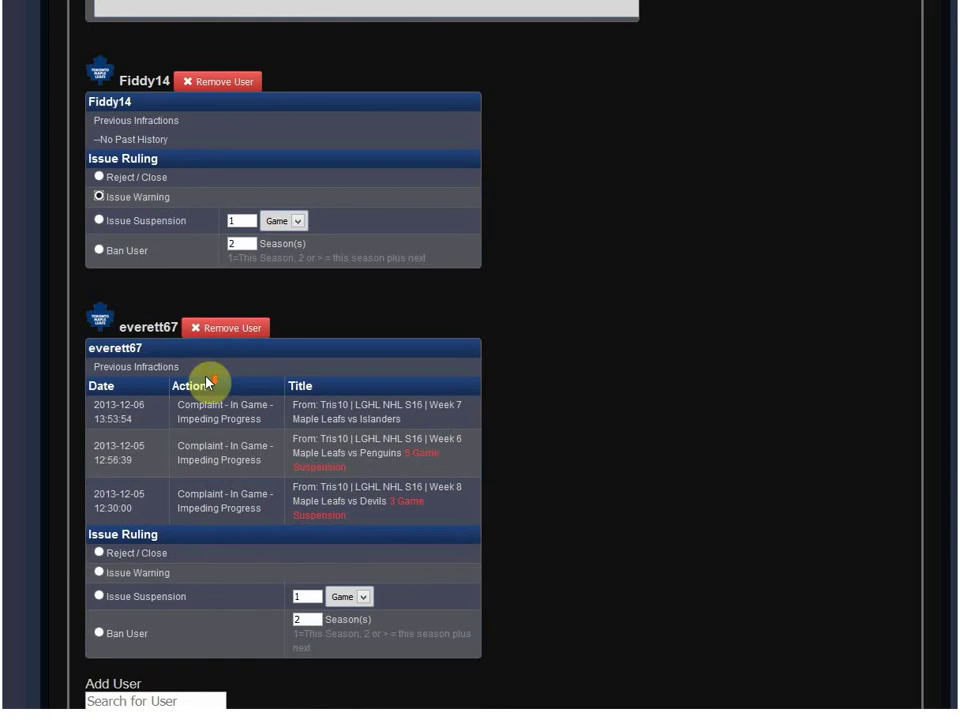
left_click(100, 596)
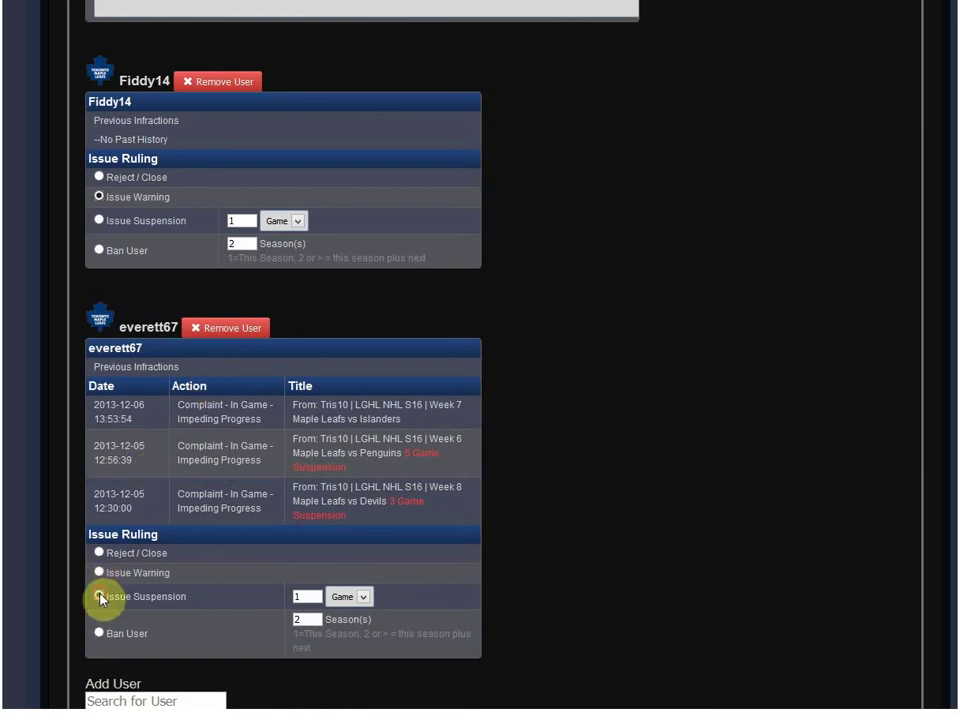
double_click(316, 597)
type("5")
left_click(360, 599)
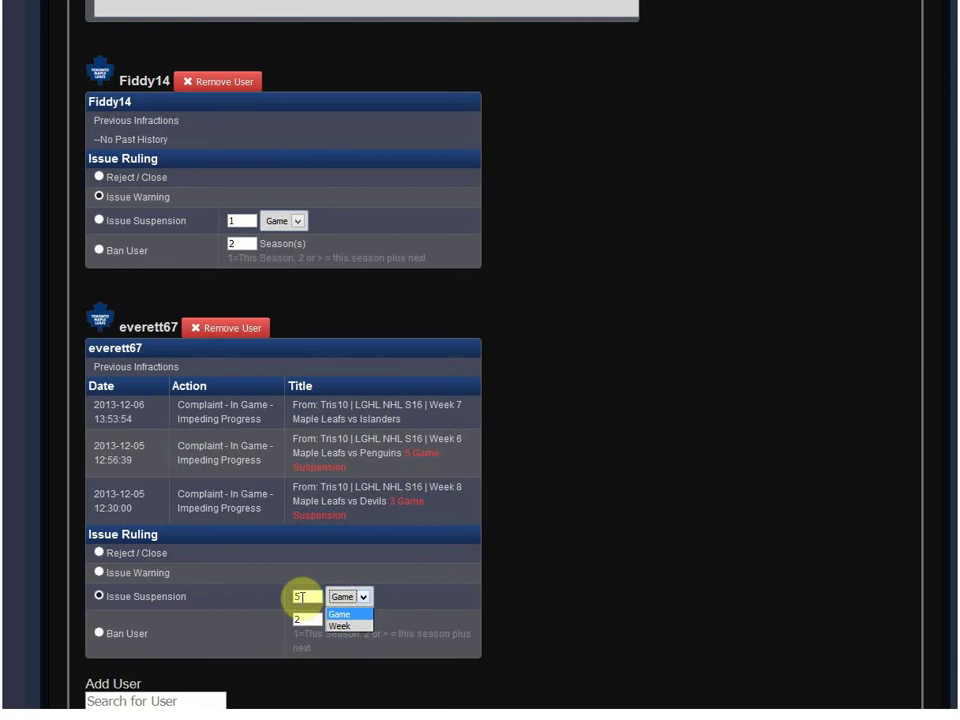
double_click(304, 597)
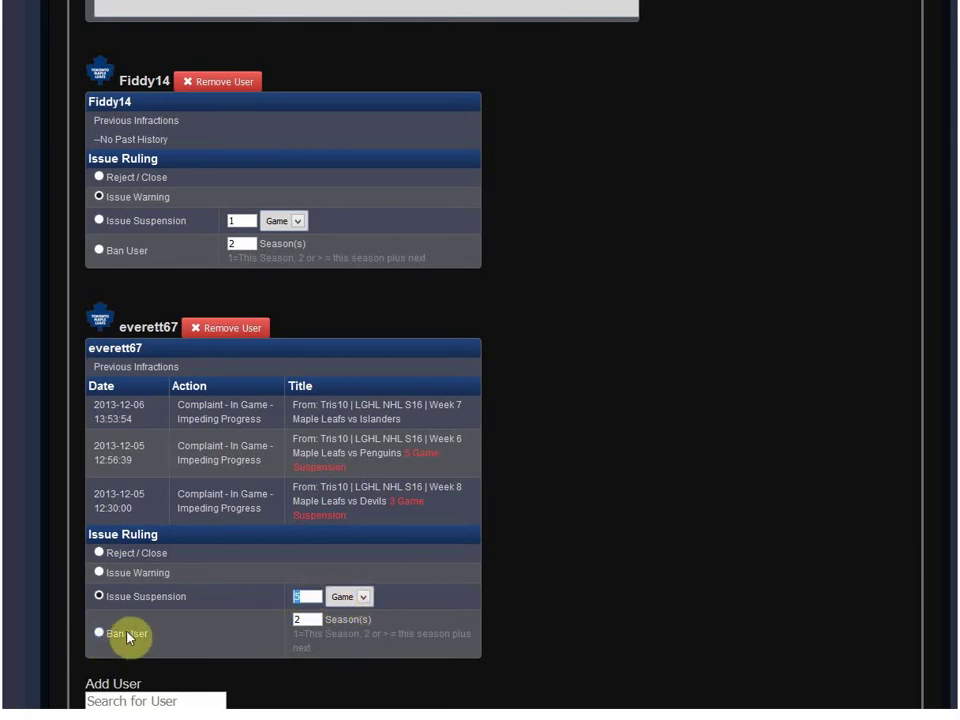
double_click(298, 620)
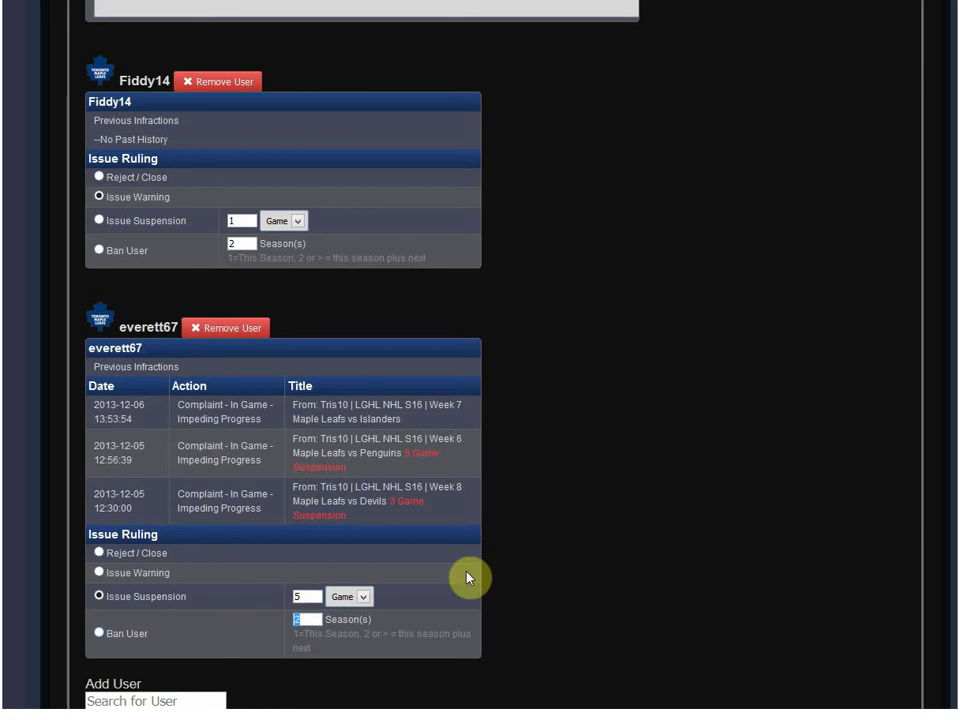
- Add a third user to the complaint from the first match for "cow" and choose Issue Warning as their ruling
scroll(583, 523, "down", 3)
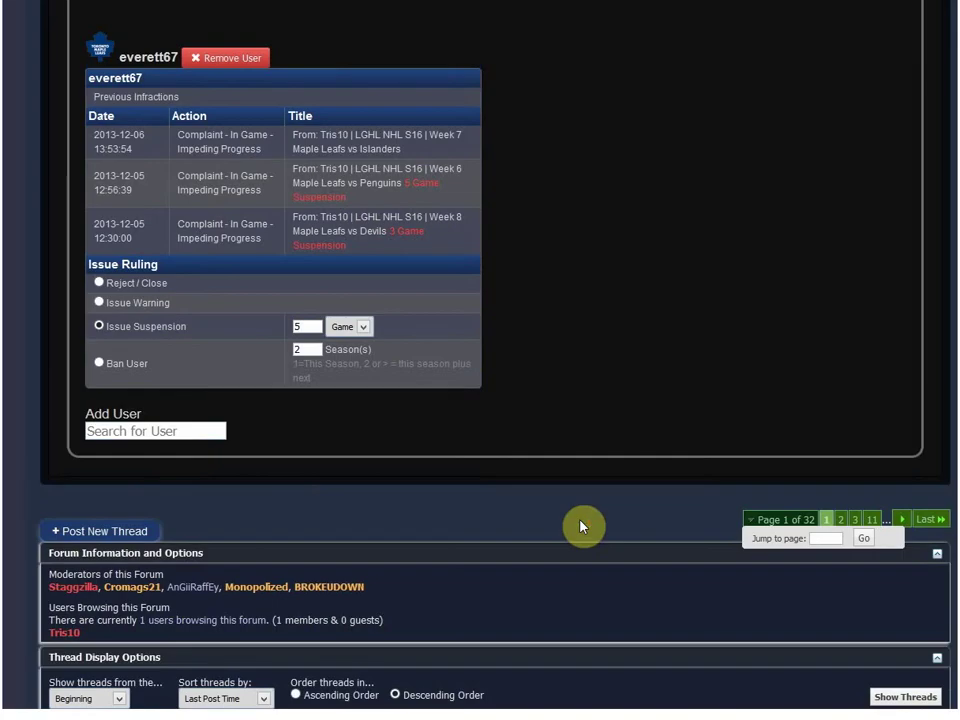
left_click(156, 434)
scroll(158, 435, "up", 2)
scroll(140, 460, "down", 2)
scroll(186, 484, "up", 3)
scroll(184, 486, "down", 2)
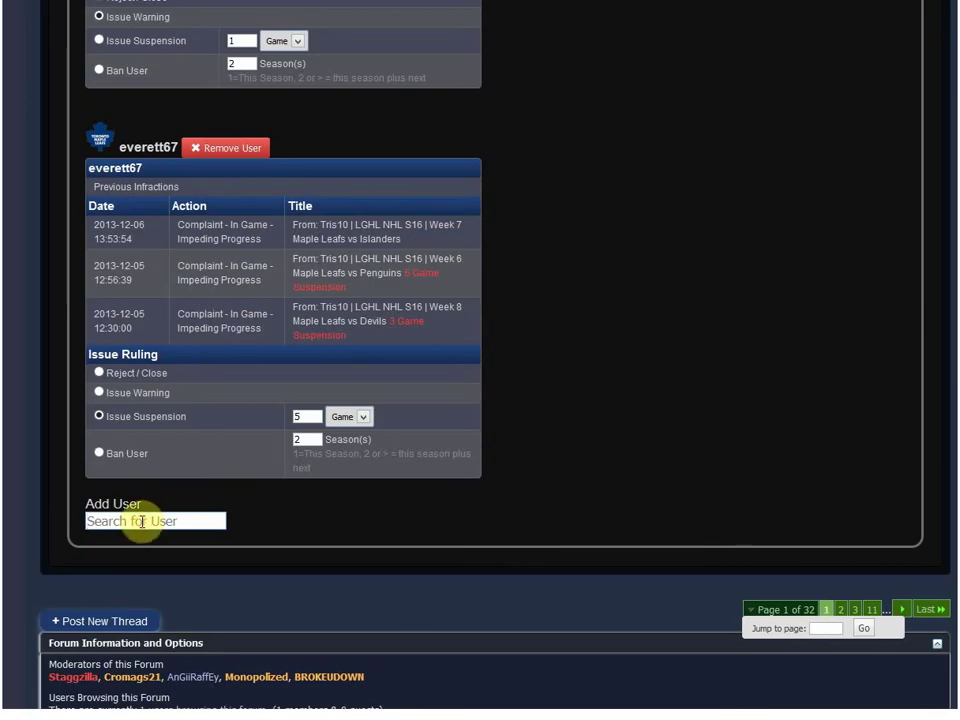
type("cow")
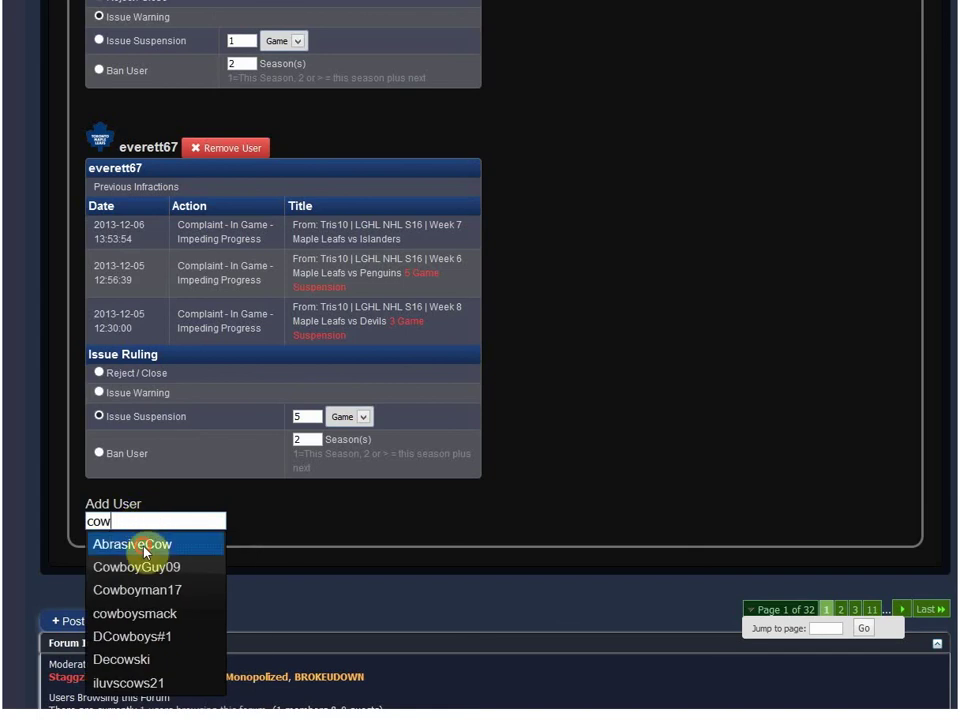
left_click(145, 552)
scroll(514, 574, "down", 2)
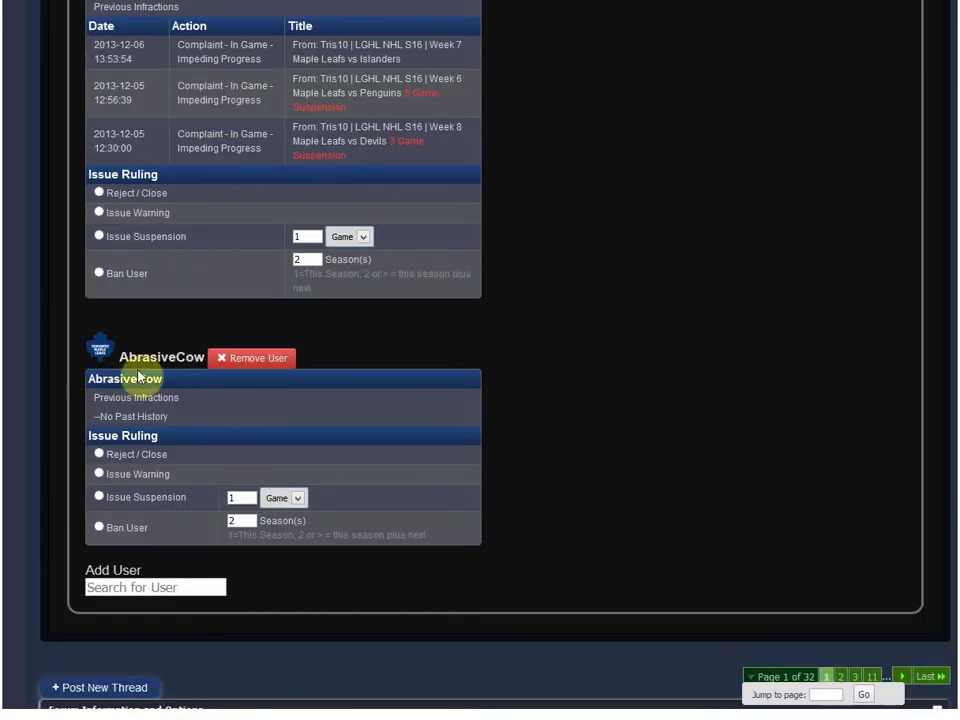
left_click(99, 473)
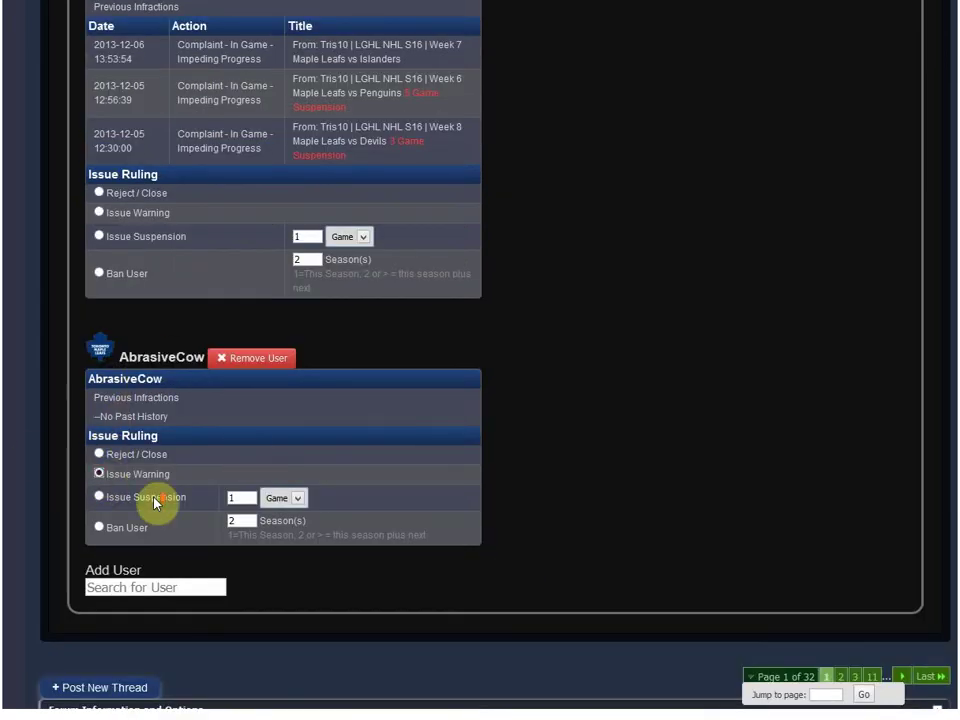
- Set the second accused user's ruling to Issue Suspension for 5 games
scroll(155, 503, "up", 2)
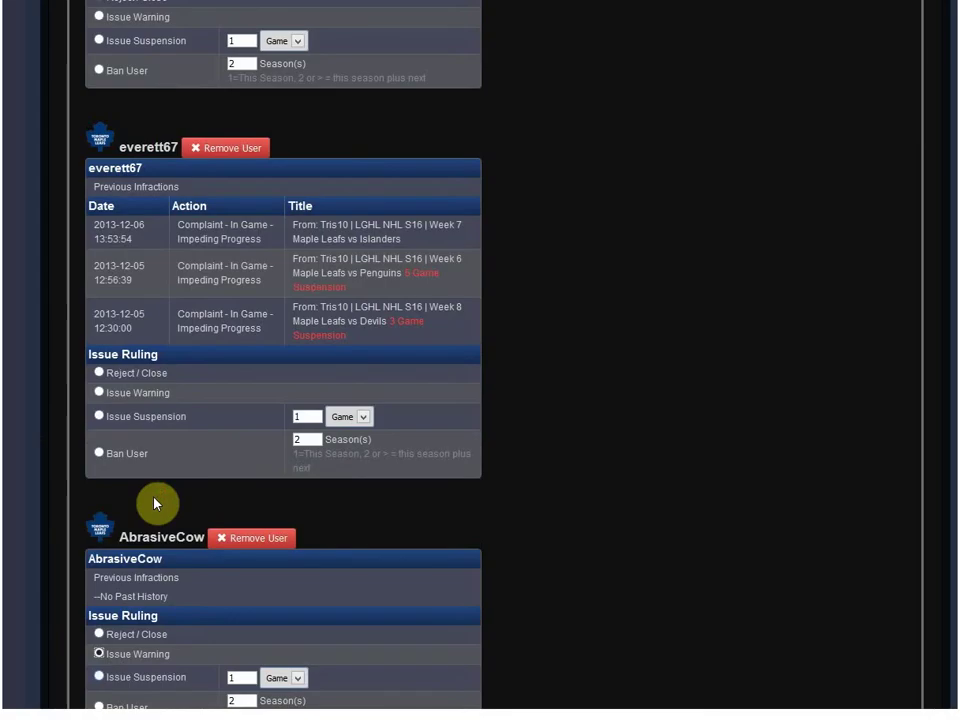
left_click(99, 416)
double_click(306, 416)
type("5")
- Choose Issue Warning for the first accused user and enter "final ruling" as the ruling response
scroll(514, 486, "up", 3)
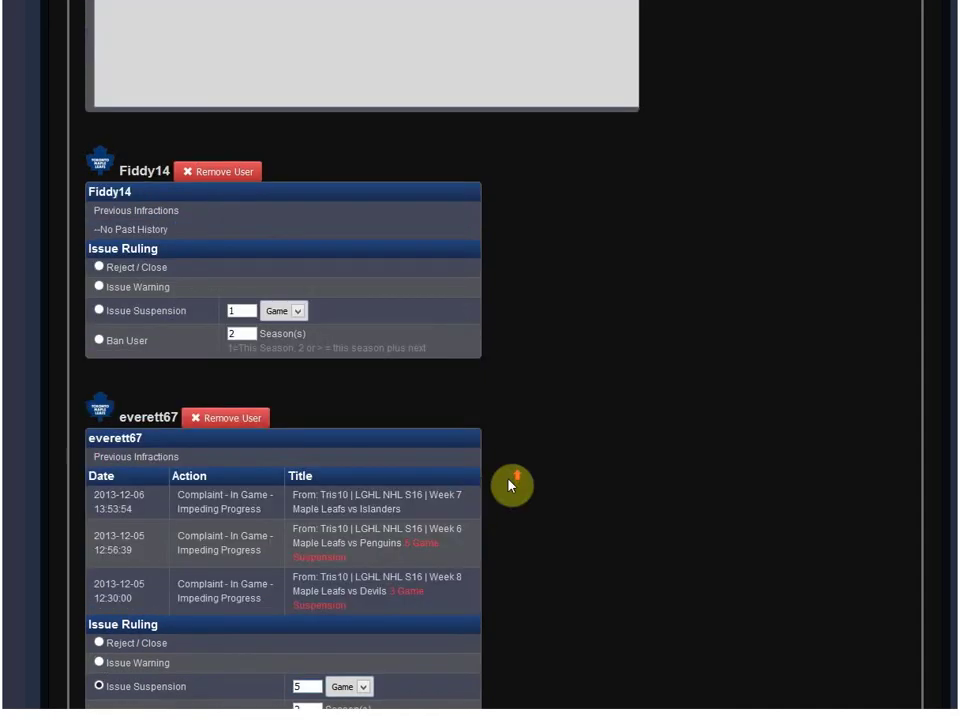
scroll(161, 317, "up", 2)
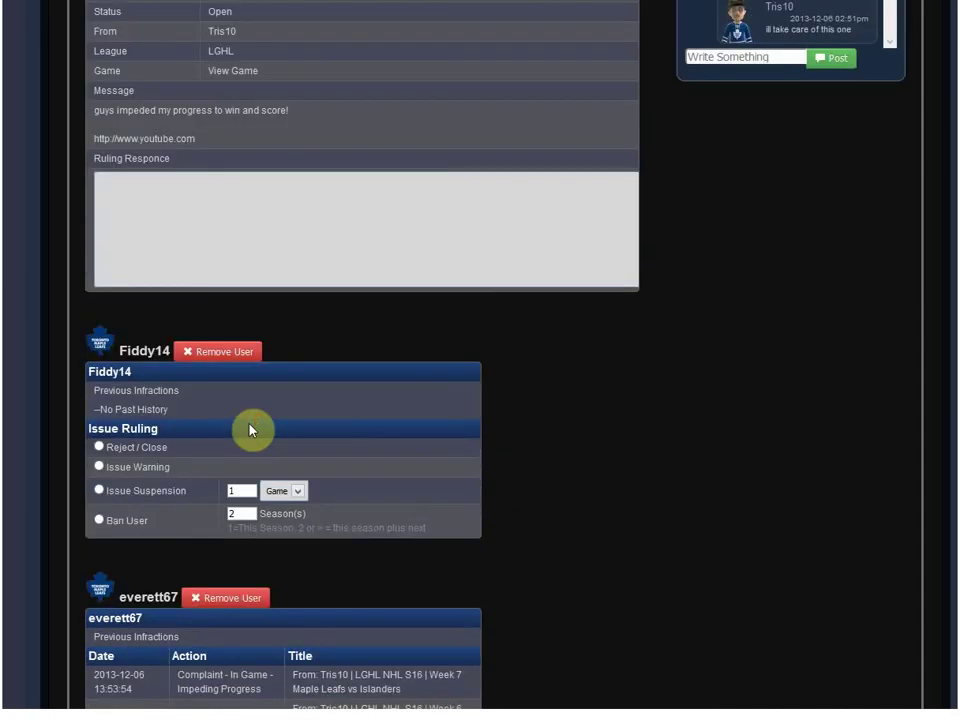
left_click(99, 467)
left_click(176, 235)
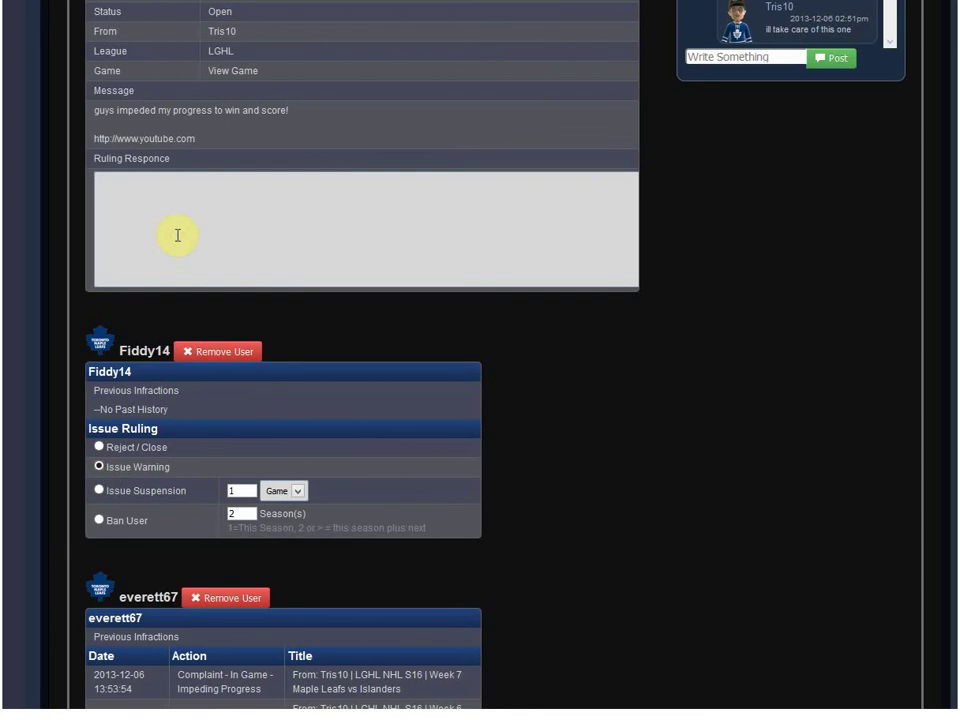
type("final ruling")
- Review the ruling response and the rulings chosen for all three users, and update the complaint
scroll(491, 407, "down", 6)
scroll(572, 517, "up", 4)
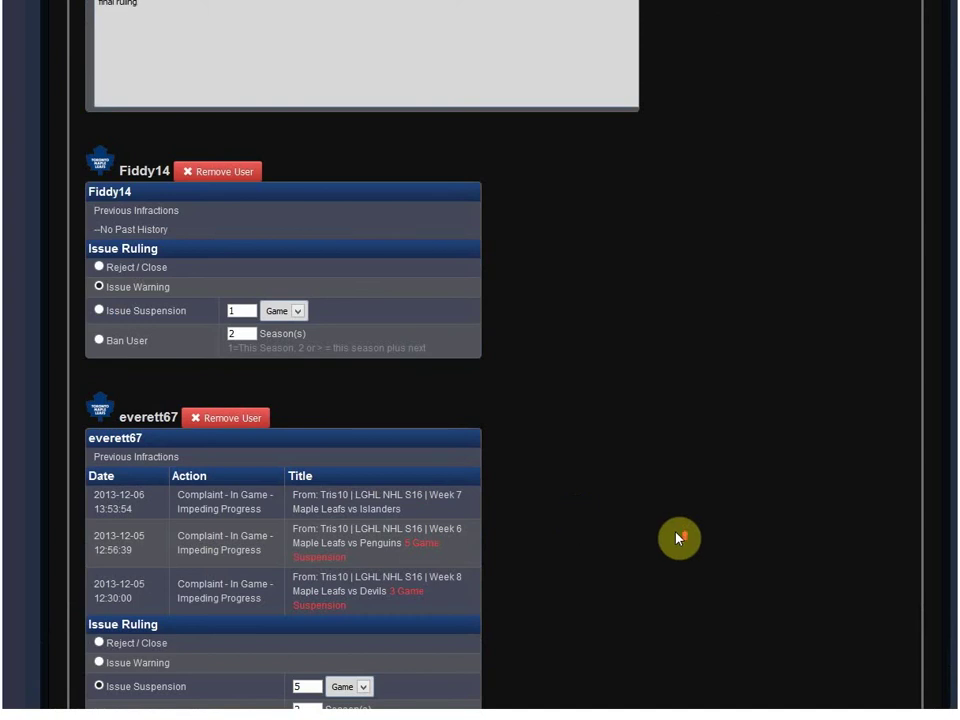
scroll(676, 537, "up", 4)
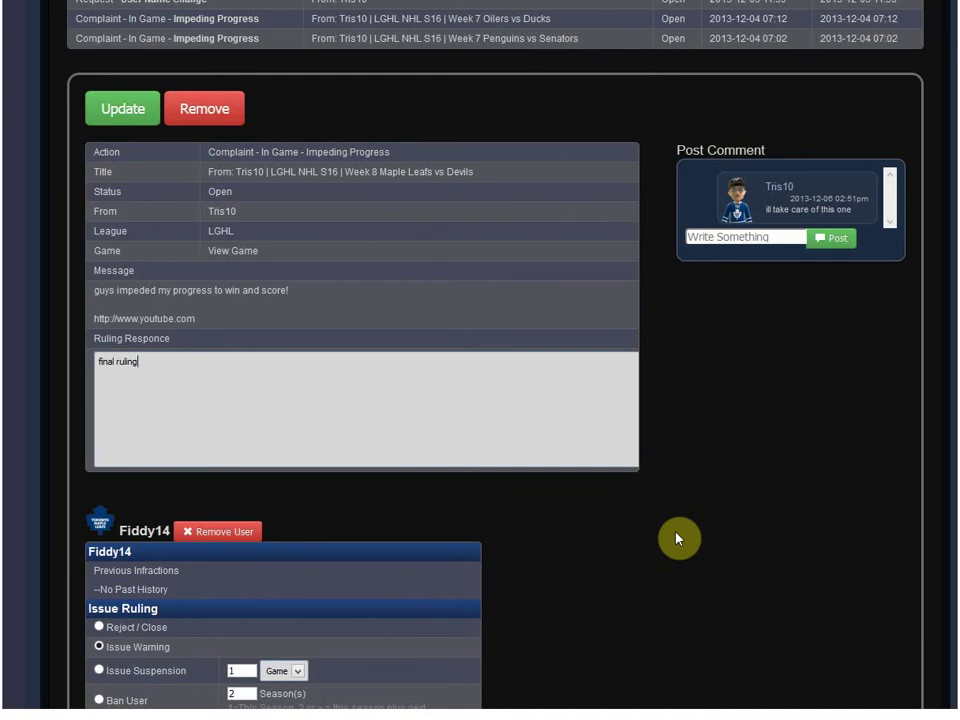
scroll(107, 369, "down", 2)
scroll(120, 380, "down", 3)
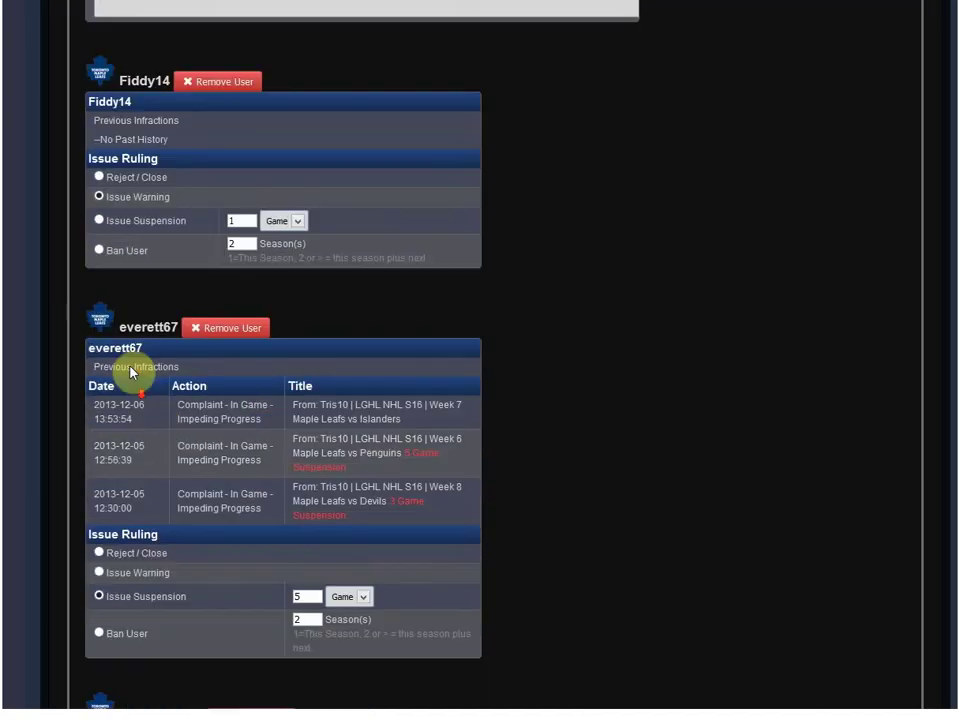
scroll(122, 459, "down", 2)
scroll(123, 525, "down", 1)
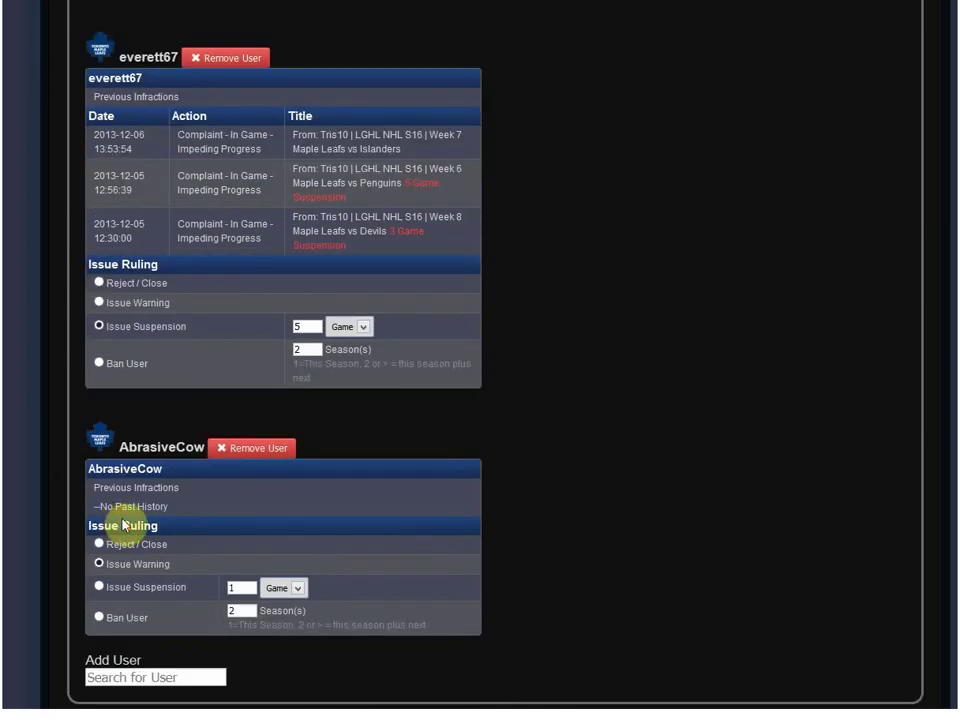
scroll(197, 521, "up", 3)
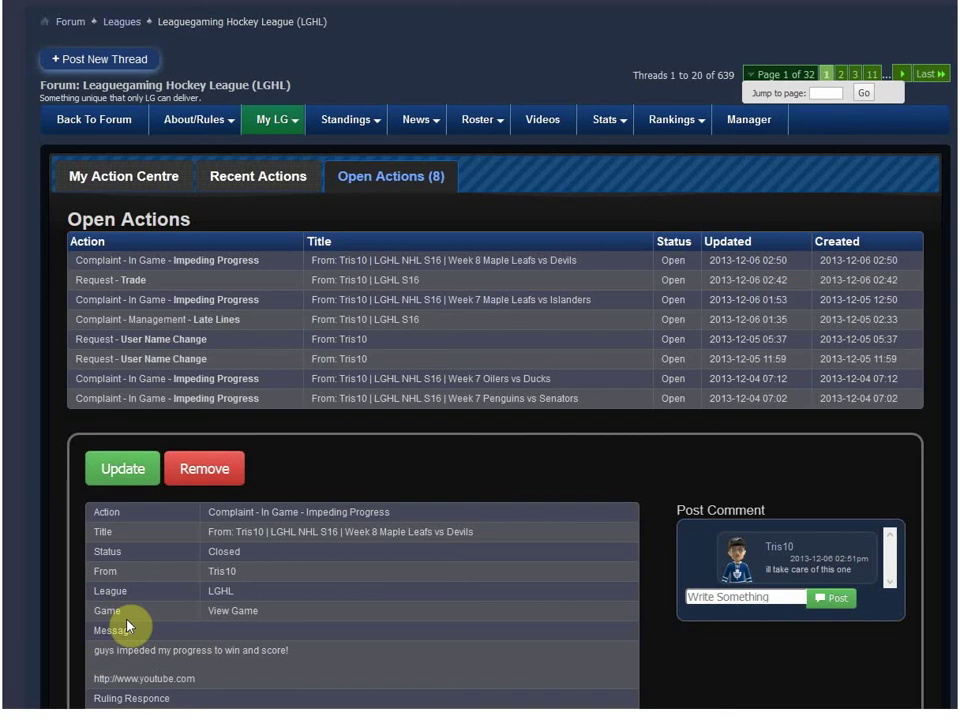
left_click(133, 469)
- Show the league notifications and open the one about the 5 Game Suspension ruling
scroll(332, 204, "up", 2)
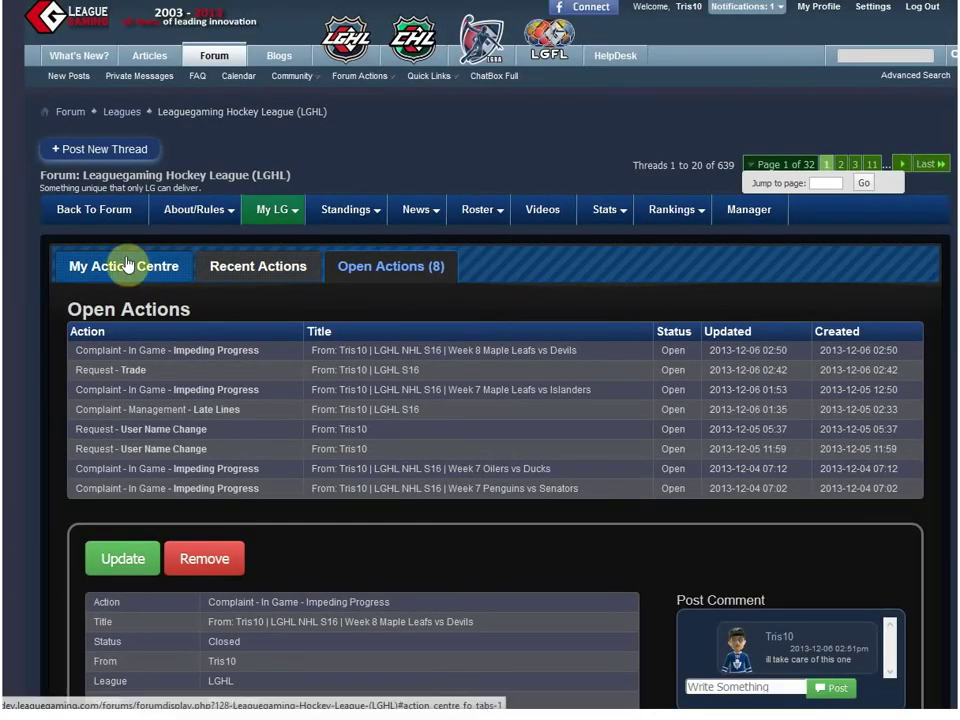
left_click(752, 8)
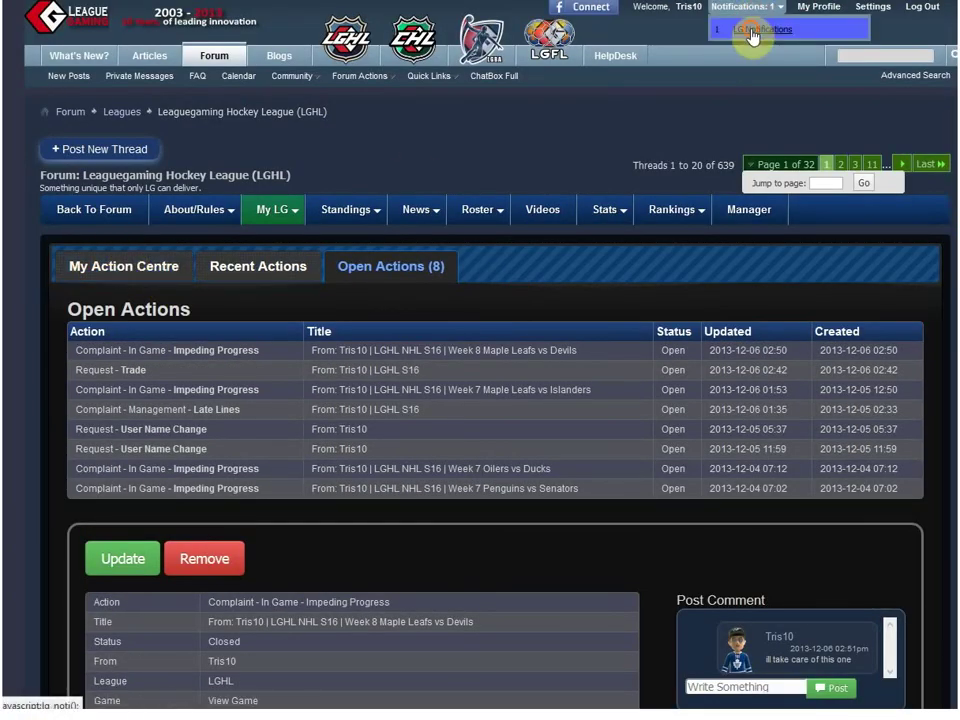
left_click(752, 32)
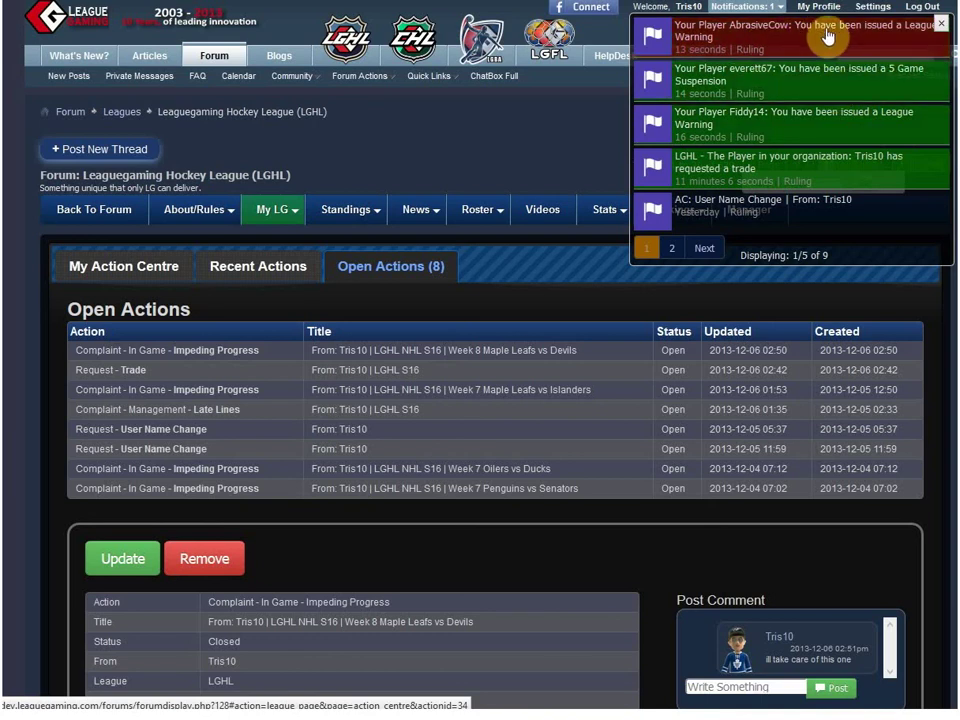
left_click(747, 95)
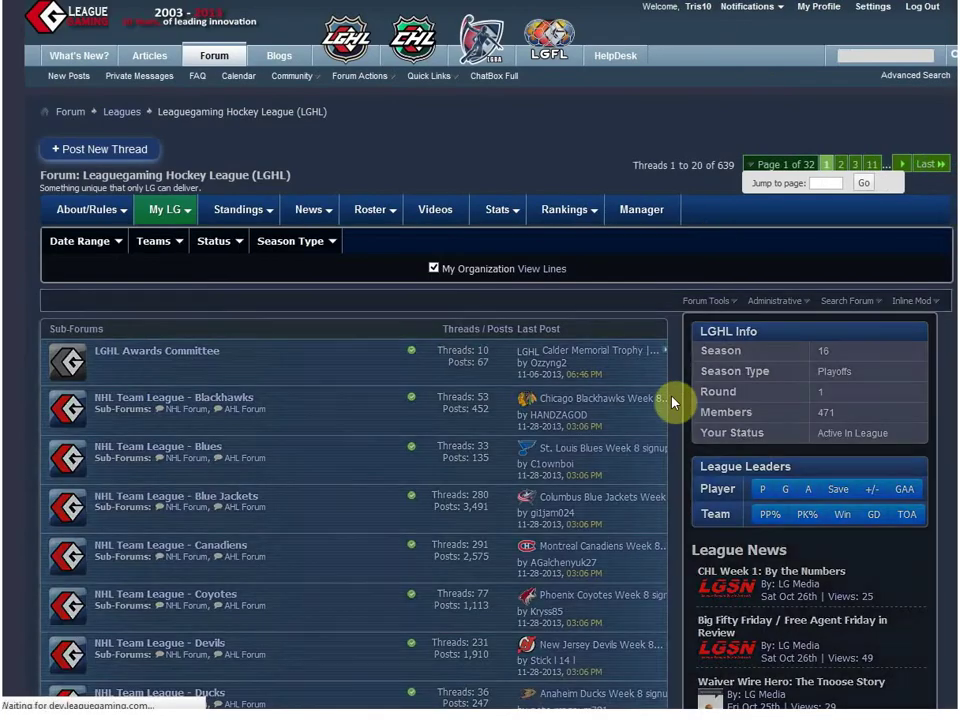
- Examine the closed complaint's final ruling and the penalties given to its users, and show the league news feed
scroll(430, 393, "down", 3)
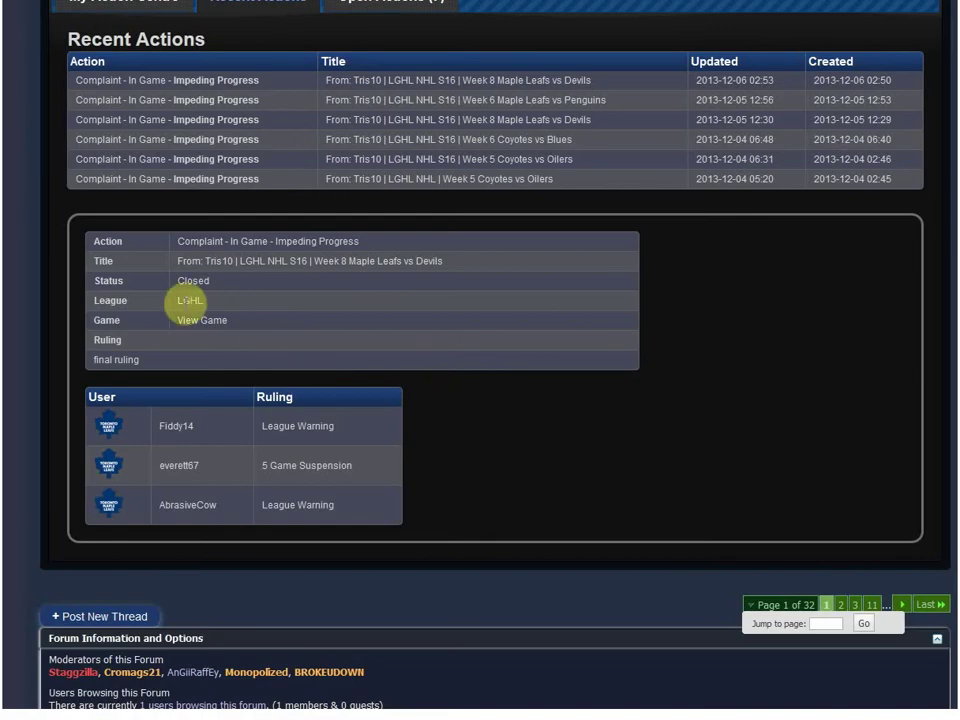
scroll(290, 240, "up", 1)
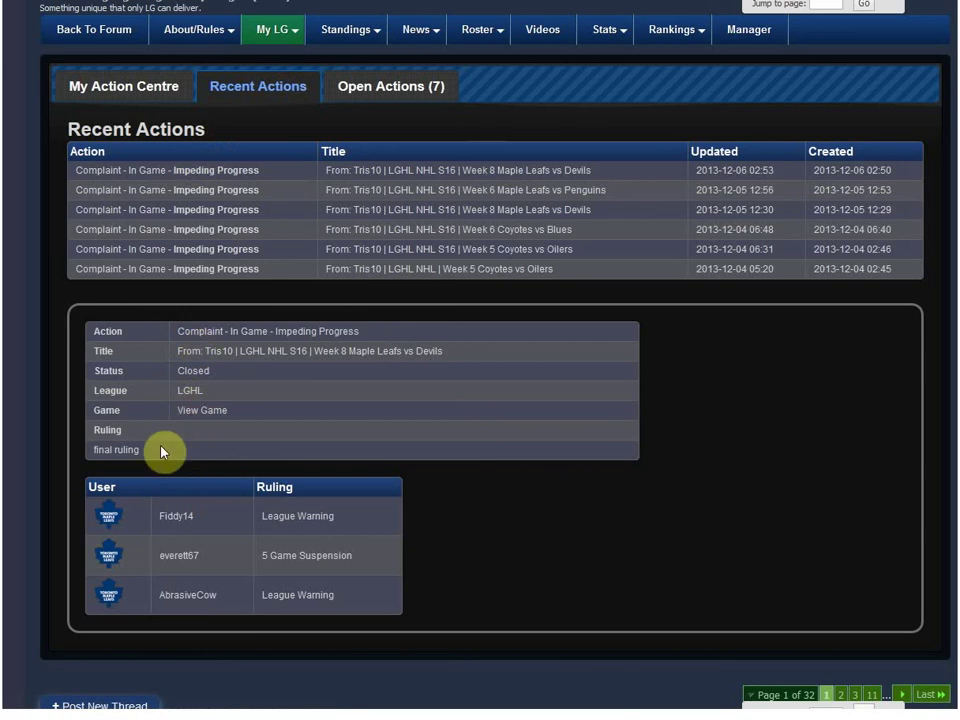
left_click_drag(161, 452, 64, 450)
scroll(284, 583, "up", 3)
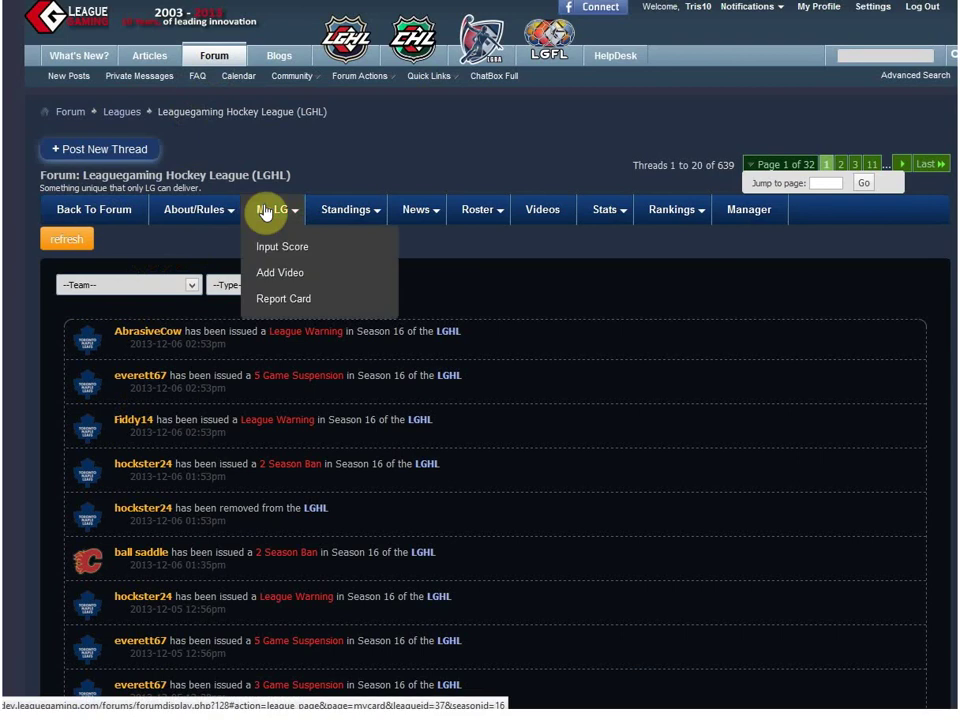
- Find the Toronto Maple Leafs in the league rosters and open the player page of the first accused user
left_click(466, 215)
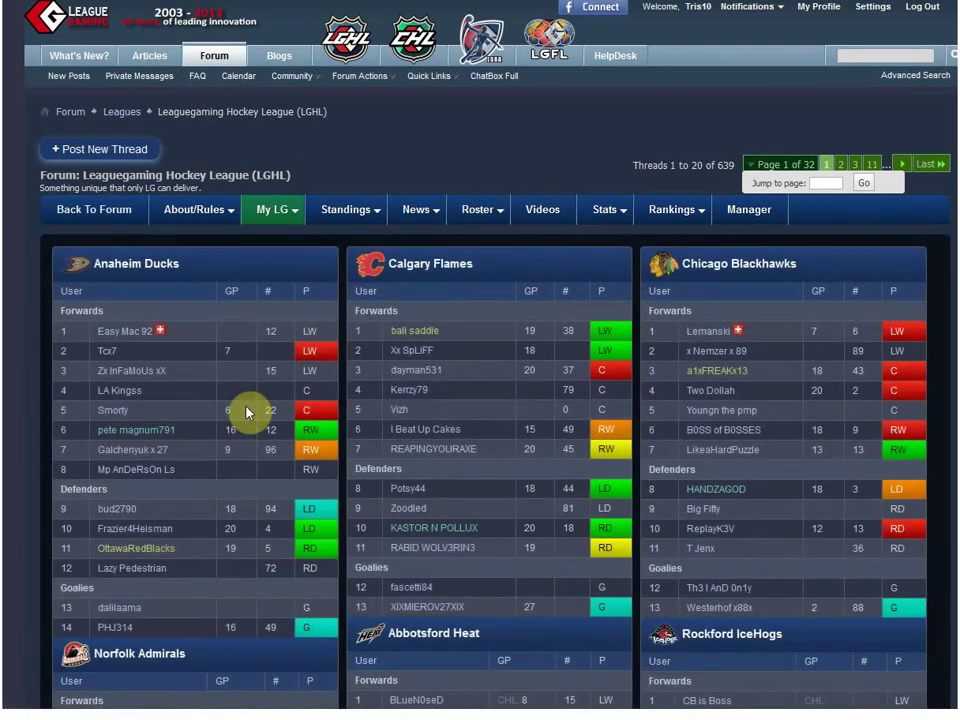
scroll(246, 413, "down", 15)
scroll(246, 413, "down", 20)
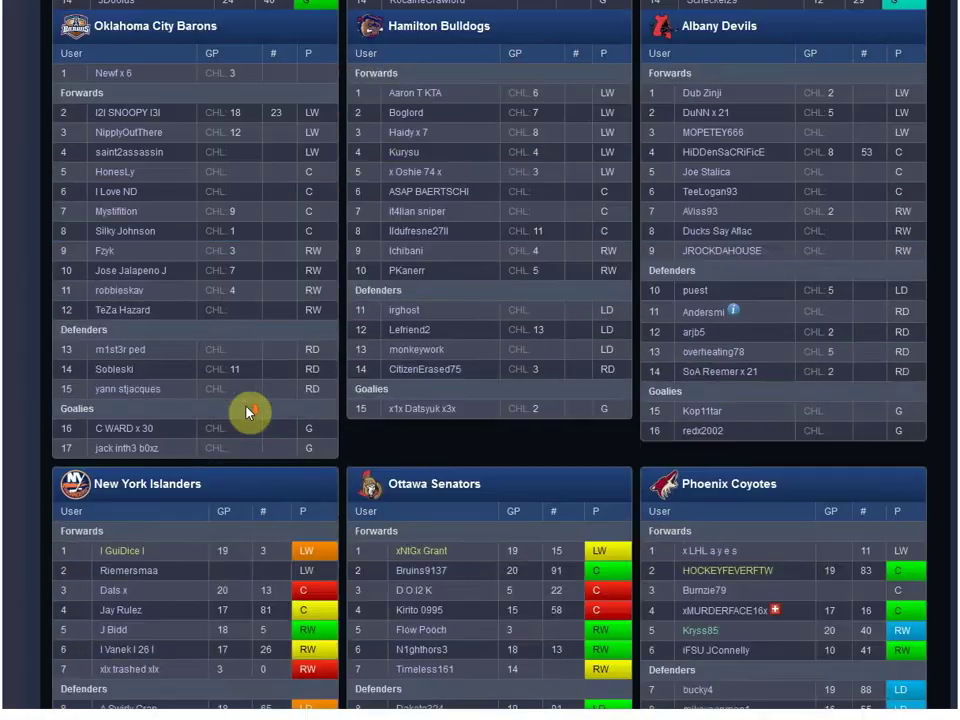
scroll(250, 410, "down", 3)
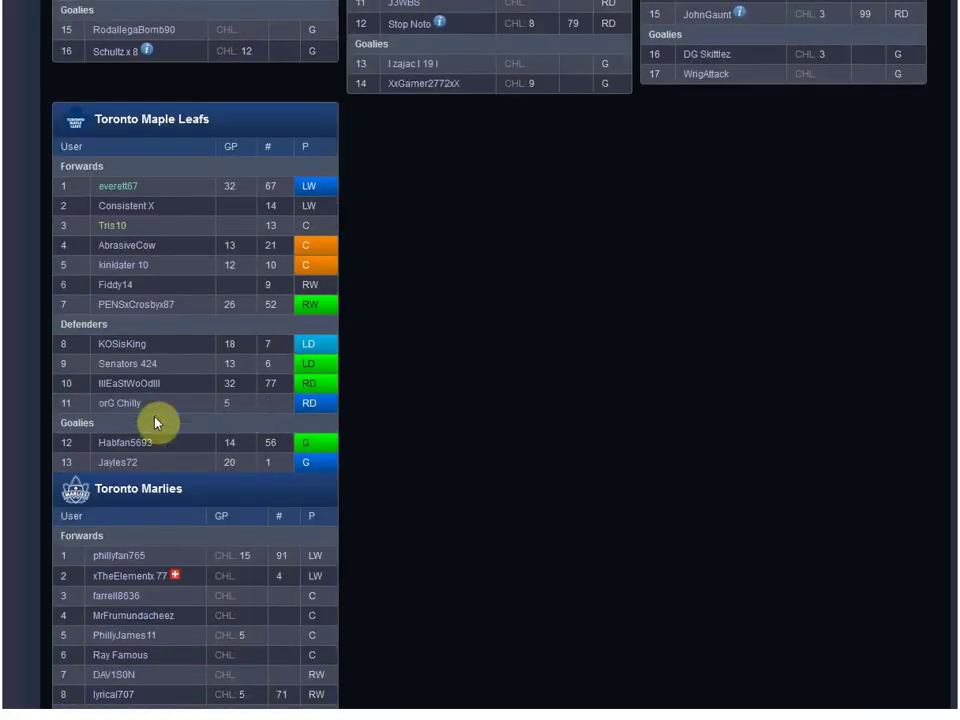
left_click(117, 289)
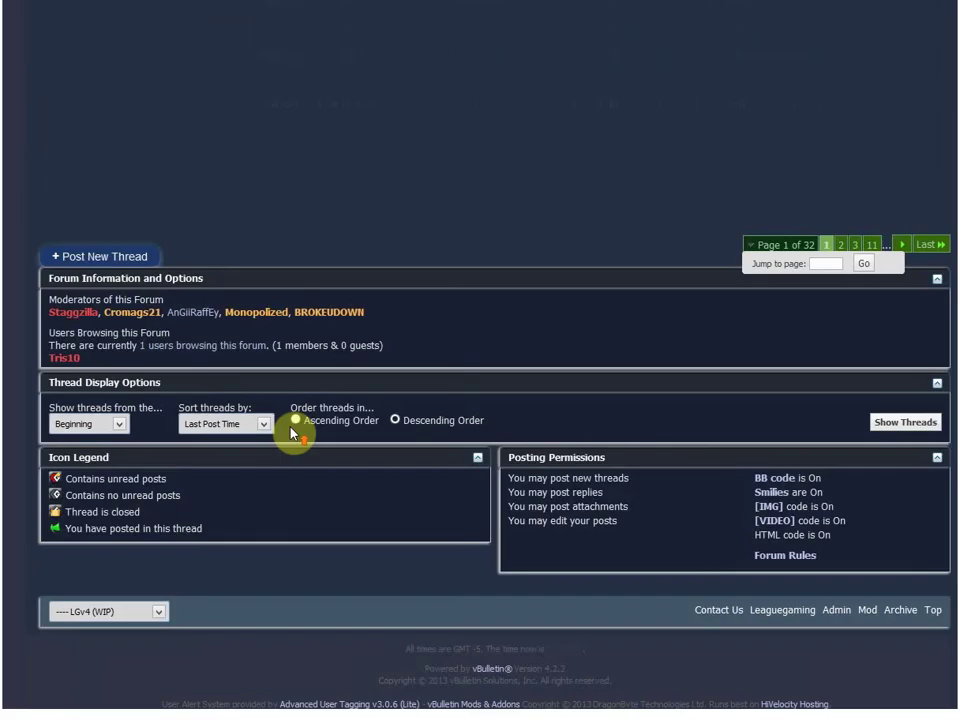
- Show the League Warning entry in the player's news and filter the newsfeed on their member profile to LGHL
scroll(292, 428, "up", 20)
left_click(328, 388)
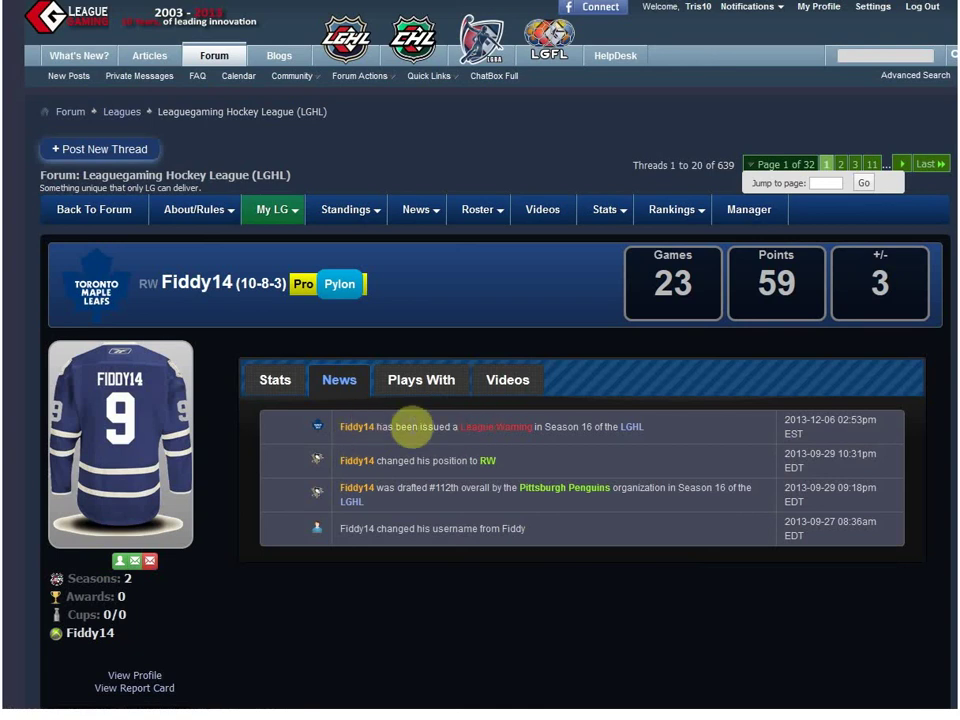
left_click_drag(375, 427, 543, 427)
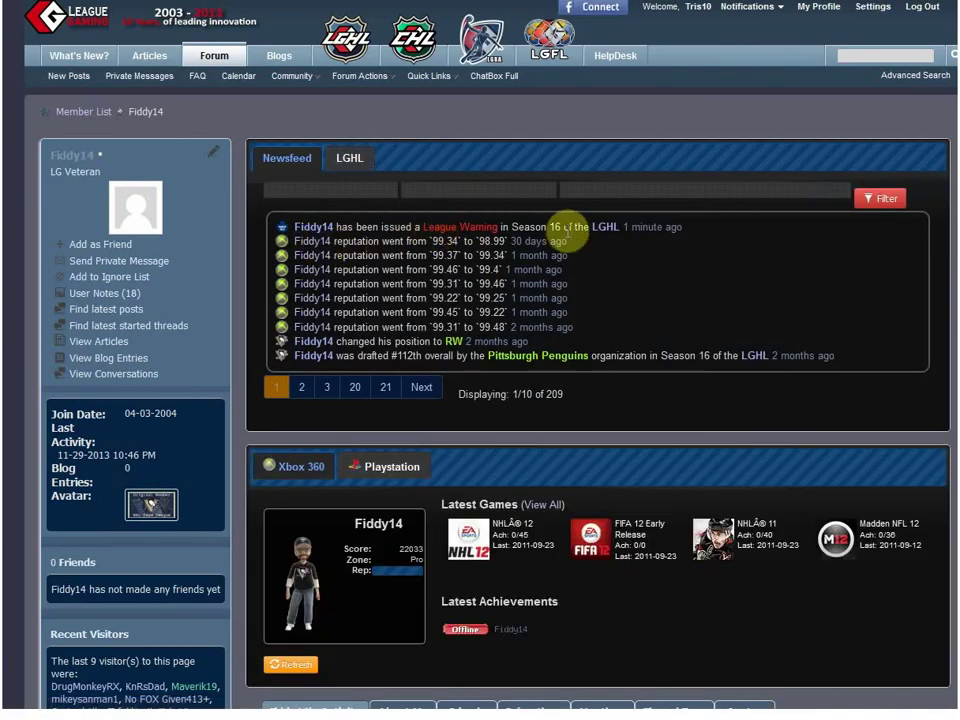
left_click(459, 193)
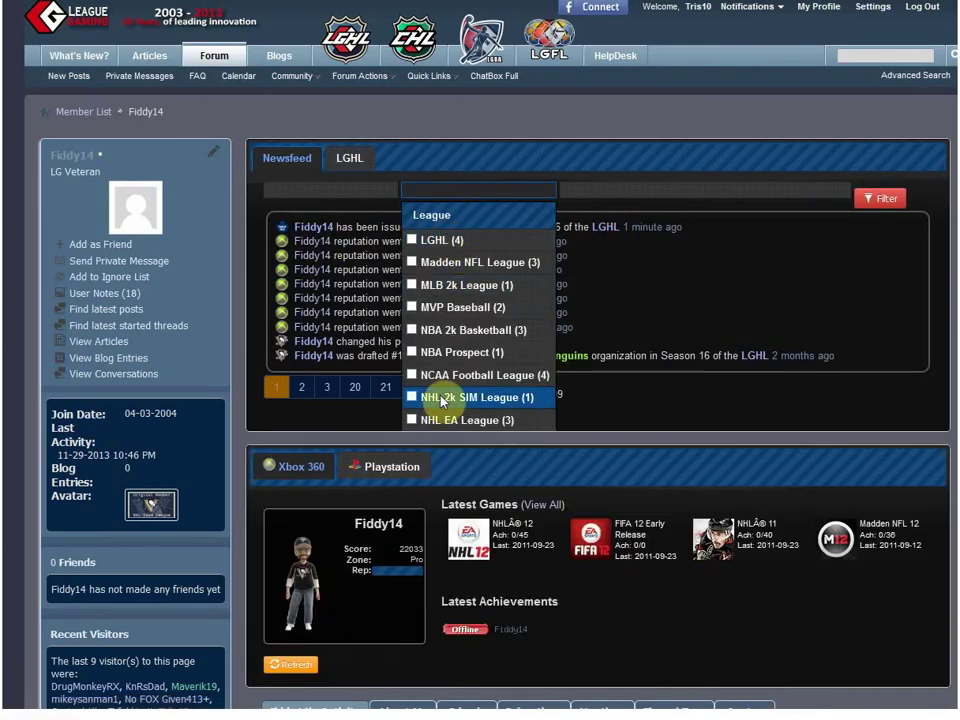
left_click(430, 240)
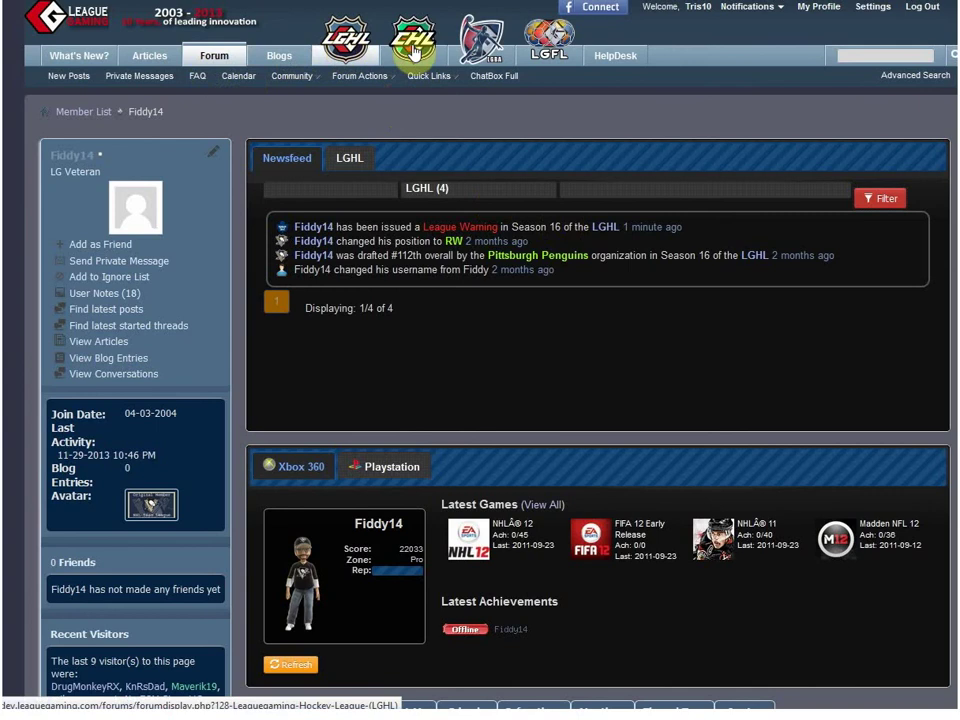
- Return to the forum's Leaguegaming Hockey League (LGHL) section and open its Action Centre
left_click(211, 60)
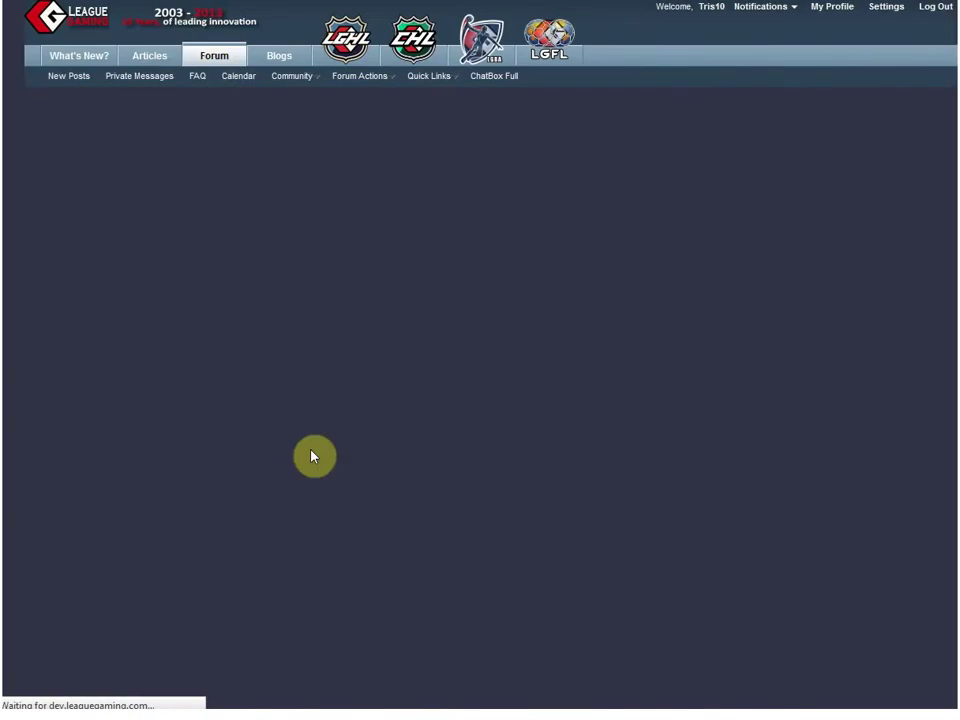
scroll(314, 466, "down", 5)
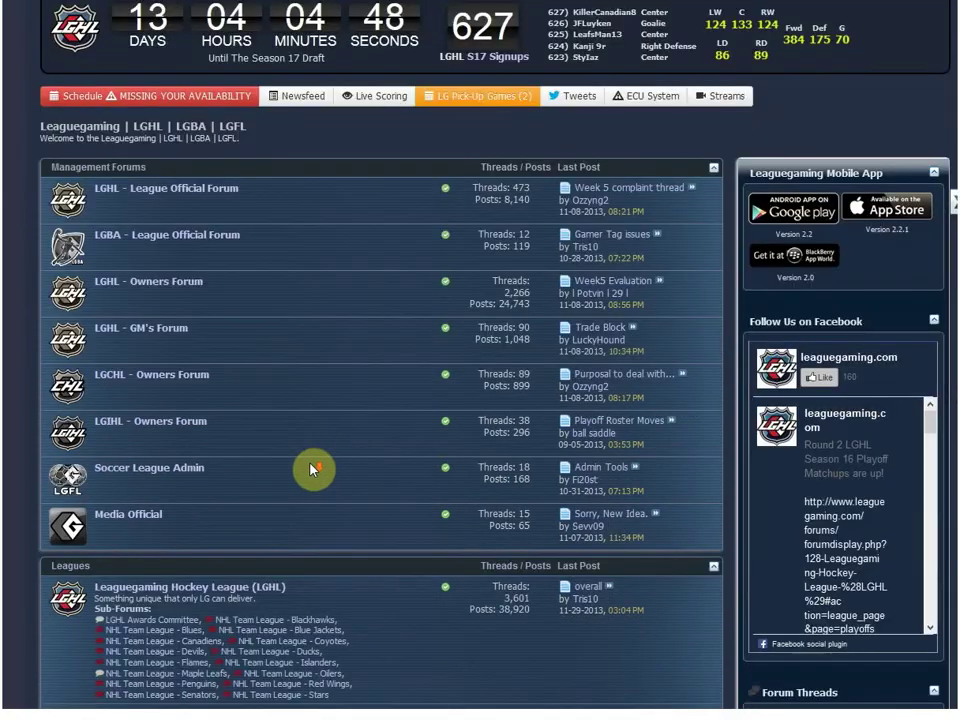
left_click(208, 588)
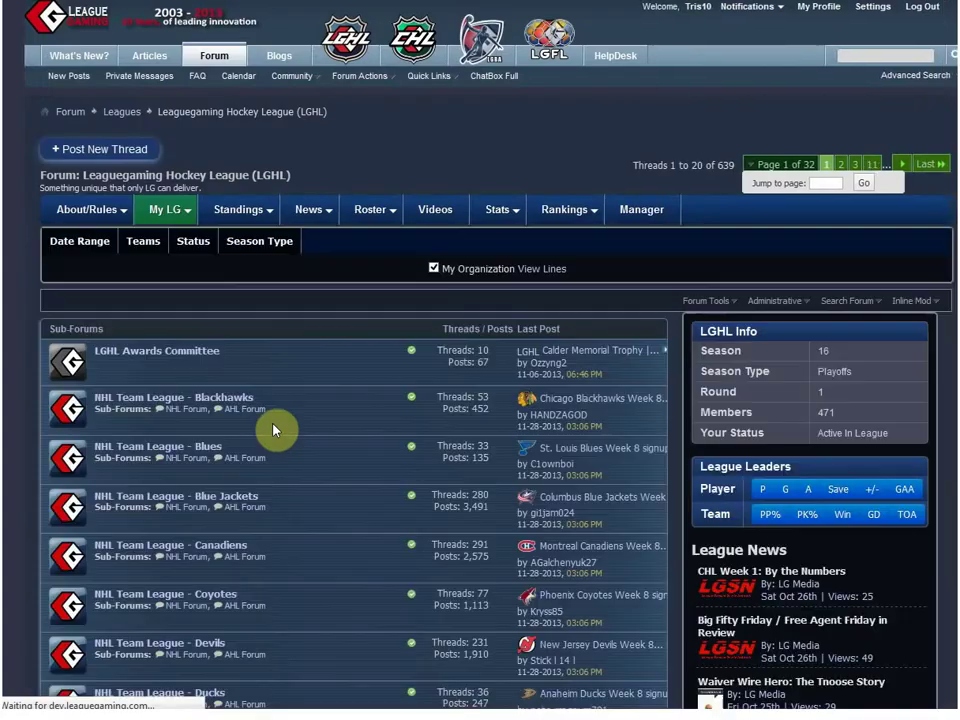
left_click(312, 210)
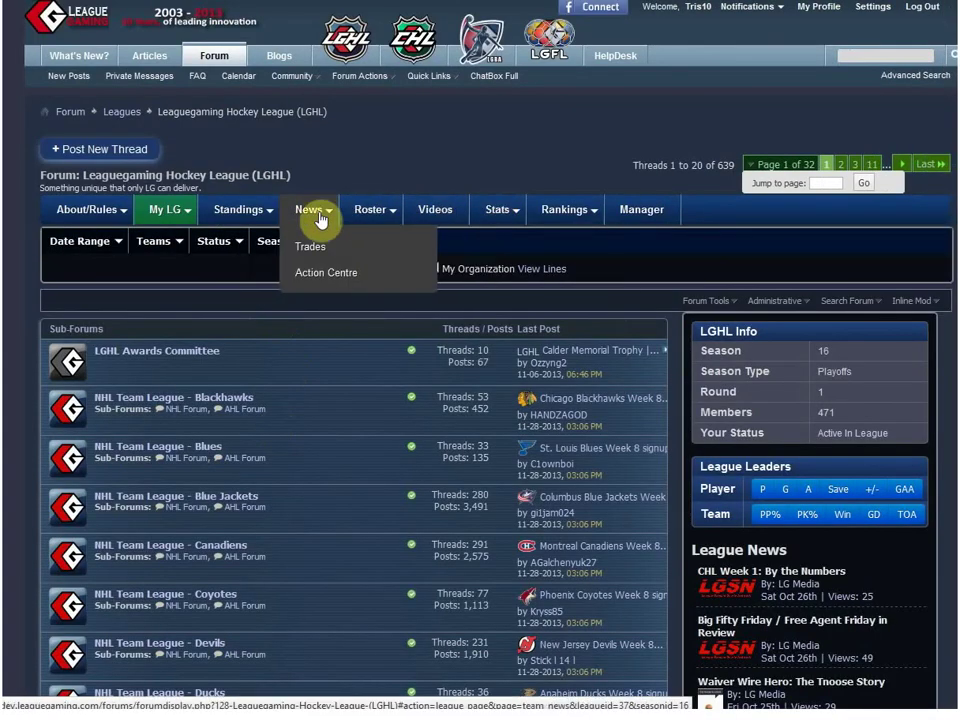
left_click(316, 276)
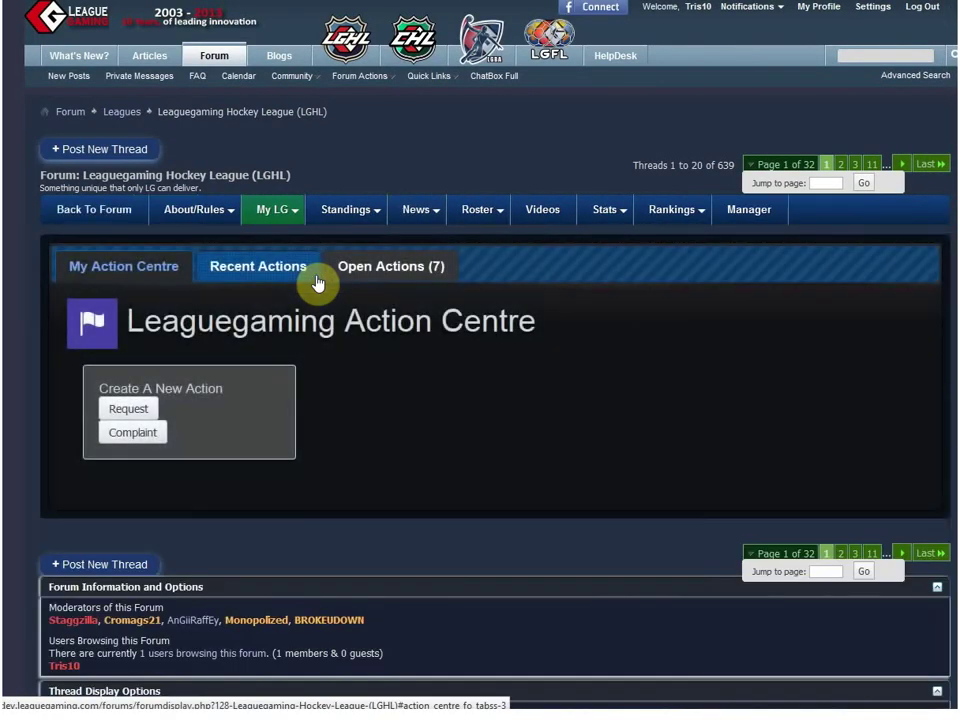